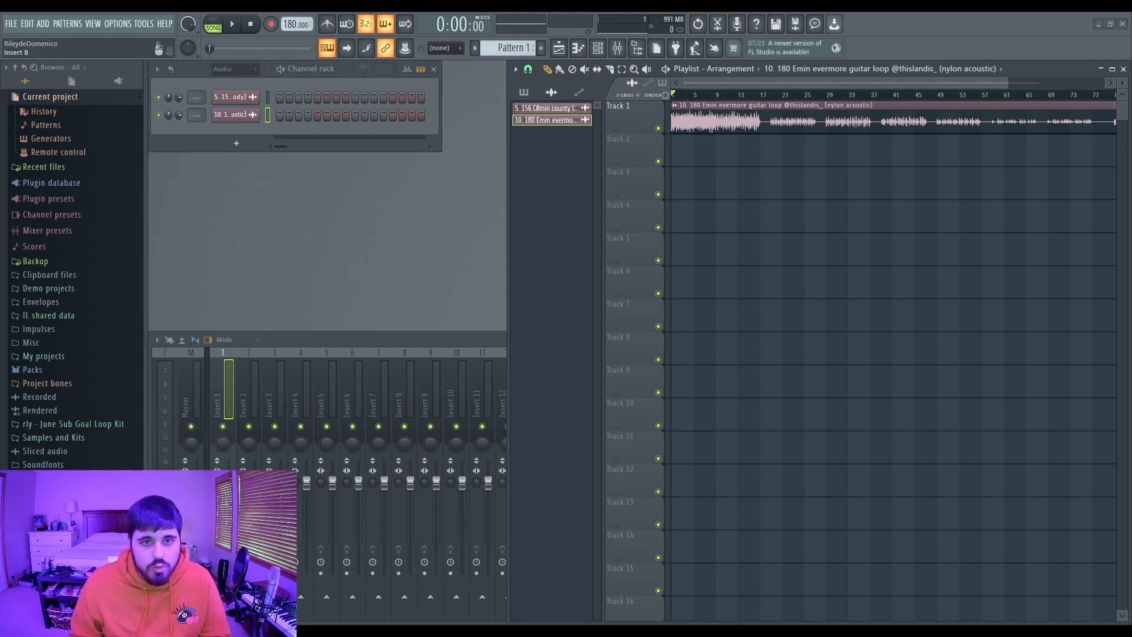
# - Slice the guitar loop clip at bar 9 and move the remainder to the start of Track 2
pyautogui.moveTo(1007, 83); pyautogui.dragTo(790, 86)
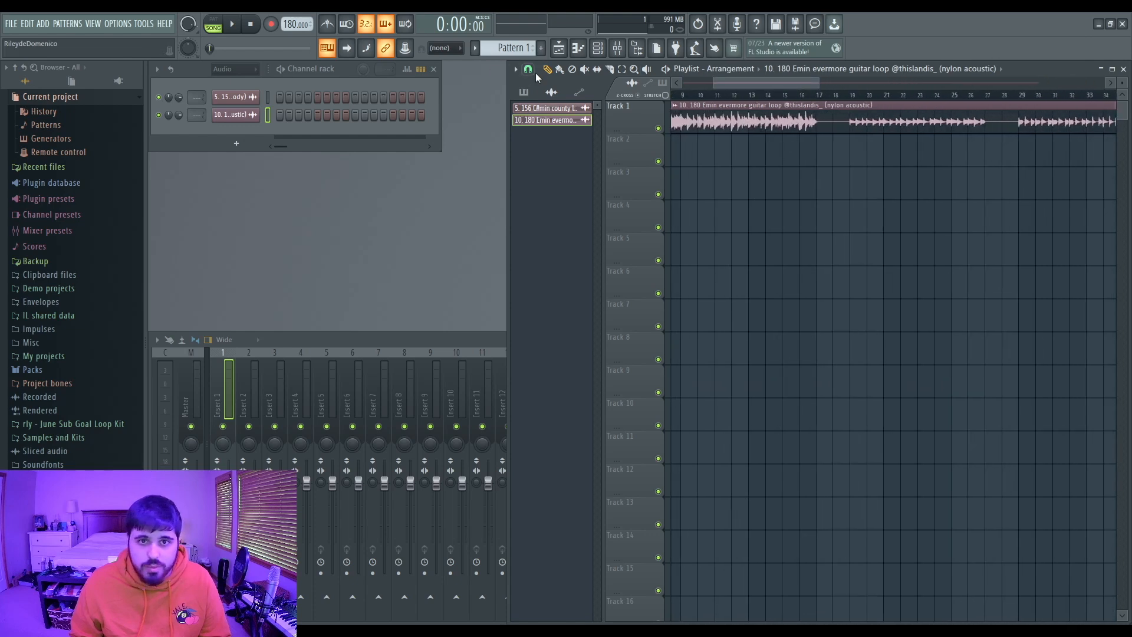
pyautogui.click(609, 70)
pyautogui.scroll(5, 848, 131)
pyautogui.moveTo(847, 137); pyautogui.dragTo(845, 164)
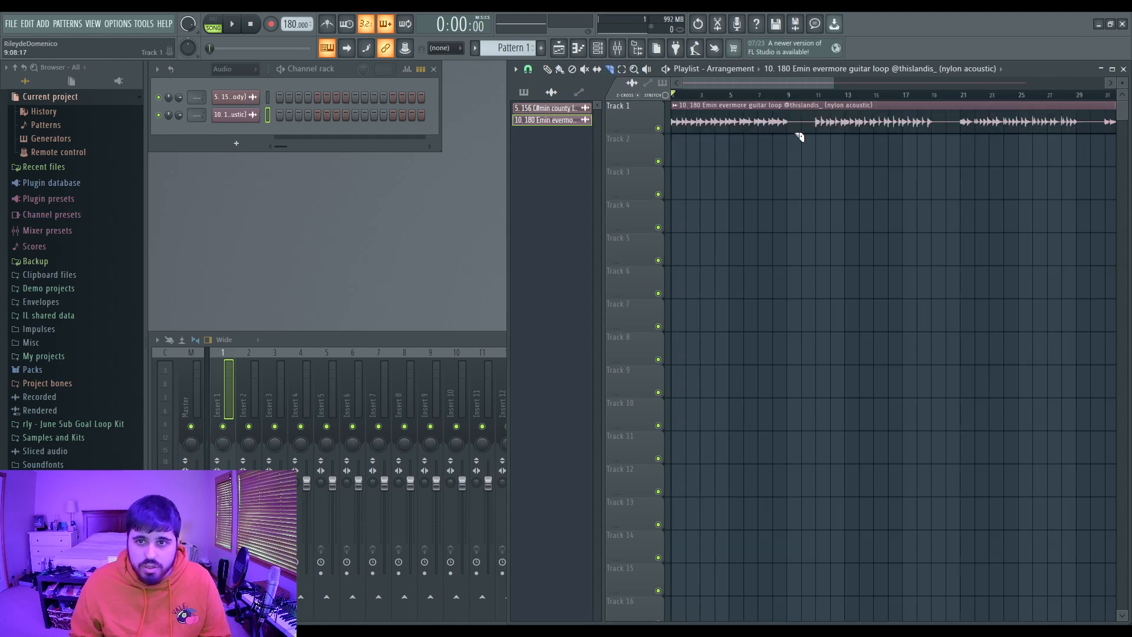
pyautogui.scroll(4, 797, 136)
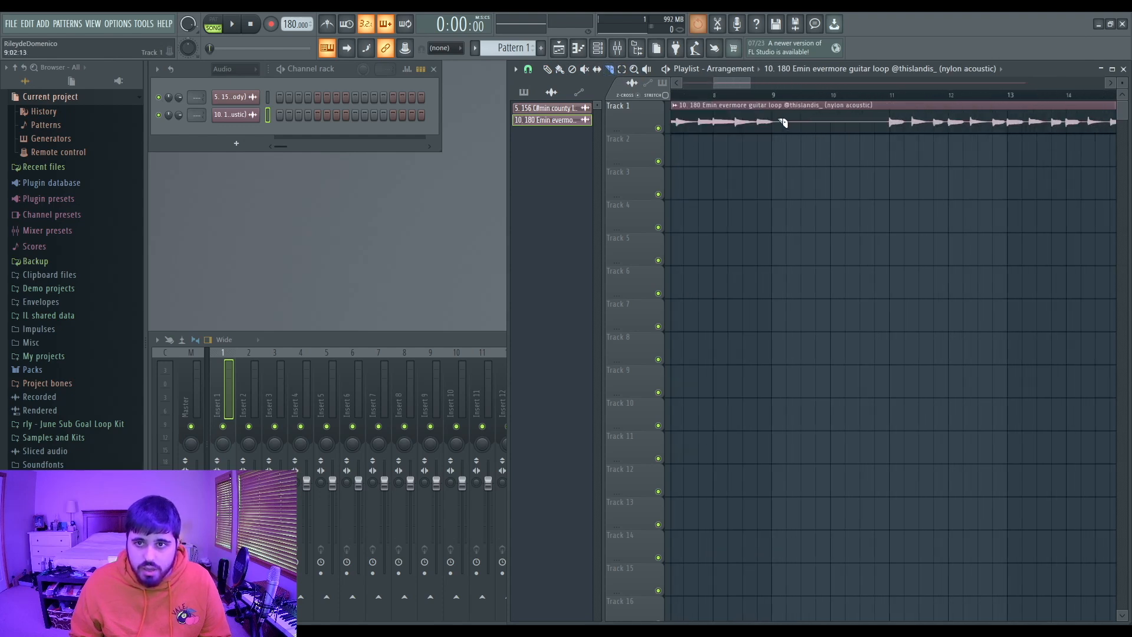
pyautogui.click(774, 122)
pyautogui.rightClick(891, 129)
pyautogui.scroll(4, 889, 149)
pyautogui.scroll(-6, 891, 144)
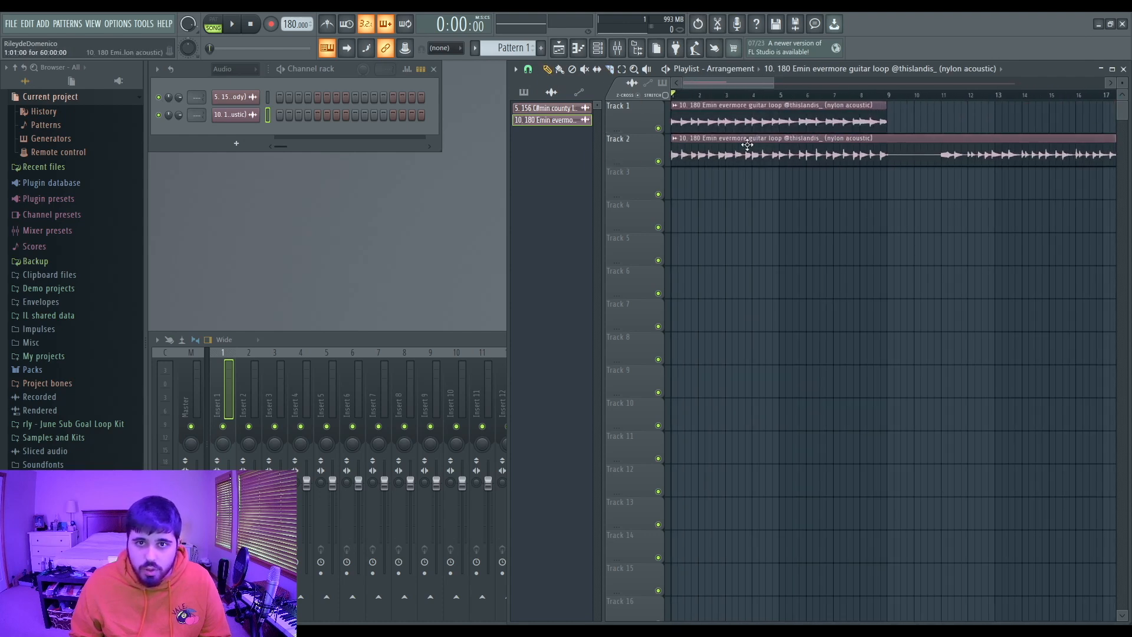
# - Slice the remaining audio into eight-bar sections and stack them from bar 1 on Tracks 2 to 7, ending at bar 9
pyautogui.click(610, 69)
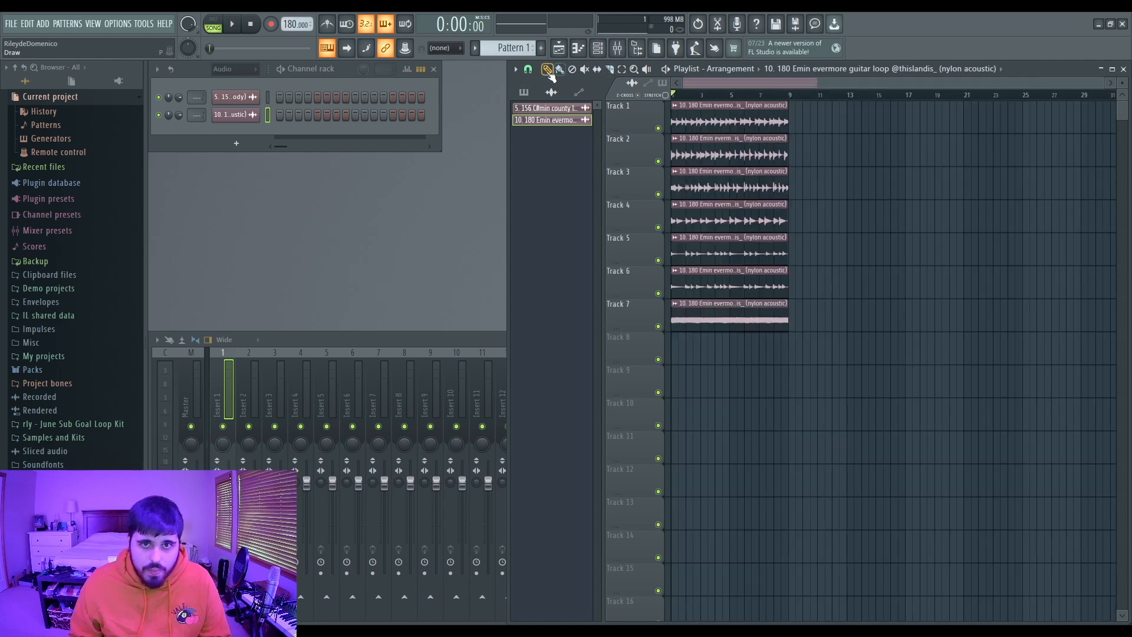
pyautogui.moveTo(831, 155); pyautogui.dragTo(807, 157)
pyautogui.scroll(7, 804, 157)
pyautogui.moveTo(803, 219); pyautogui.dragTo(808, 253)
pyautogui.scroll(-3, 896, 321)
pyautogui.scroll(-2, 856, 318)
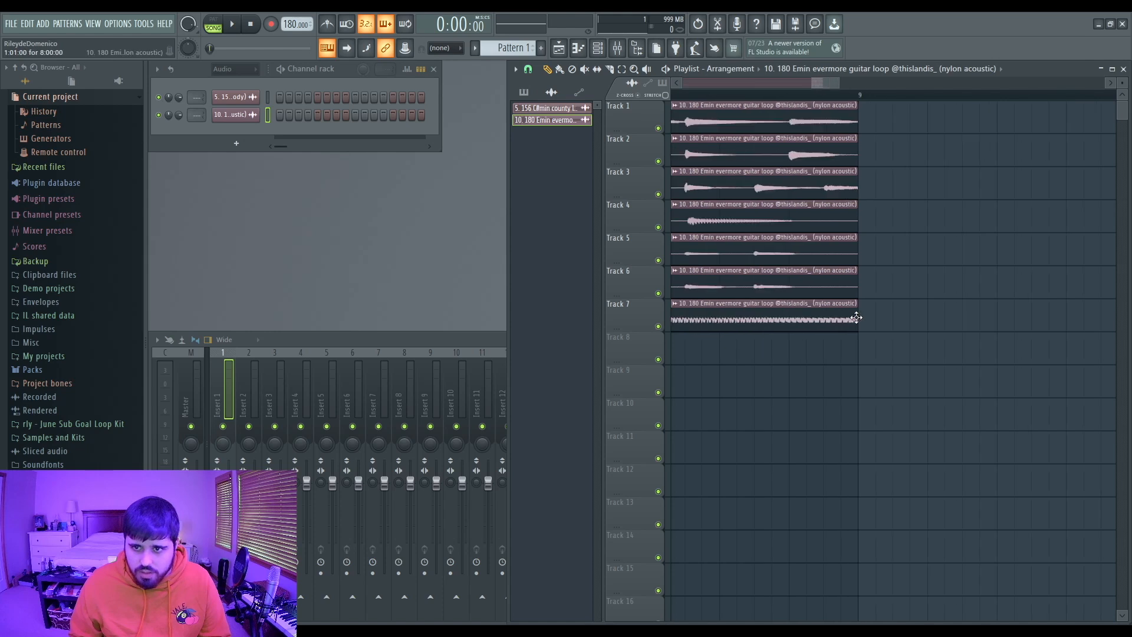
# - Create a pattern named drum and place it on Track 9, covering the same eight bars as the loops
pyautogui.scroll(-6, 856, 318)
pyautogui.click(523, 93)
pyautogui.write('drum')
pyautogui.press('Return')
pyautogui.click(679, 387)
pyautogui.moveTo(687, 389); pyautogui.dragTo(814, 393)
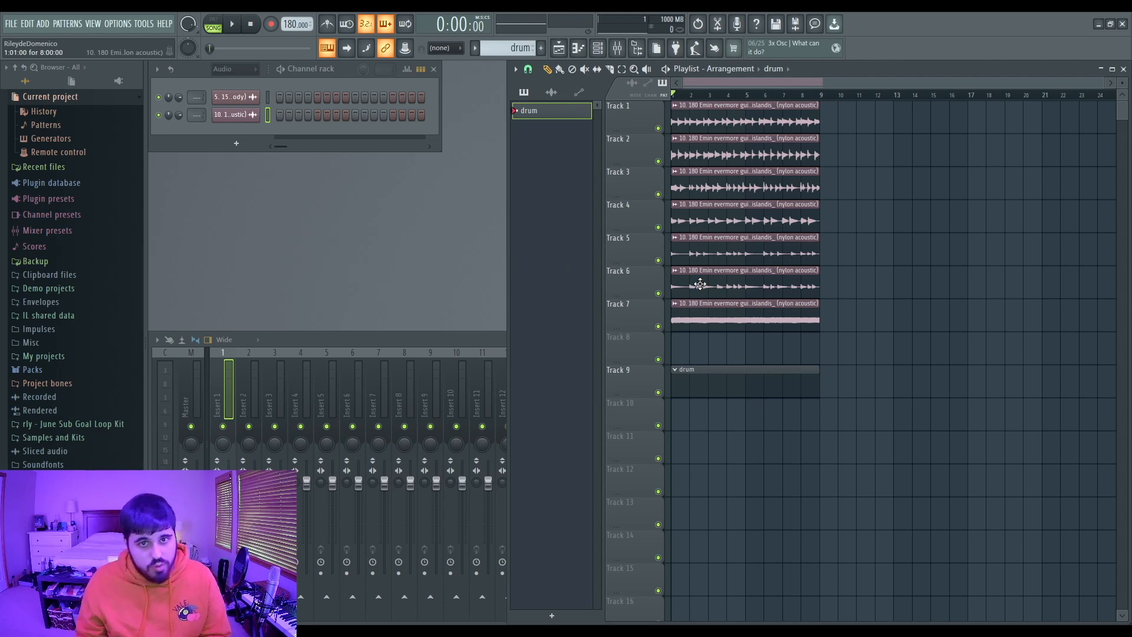
# - Solo Track 7, make its bass clip a unique sample and open that sample's channel settings
pyautogui.keyDown('ctrl'); pyautogui.click(657, 326); pyautogui.keyUp('ctrl')
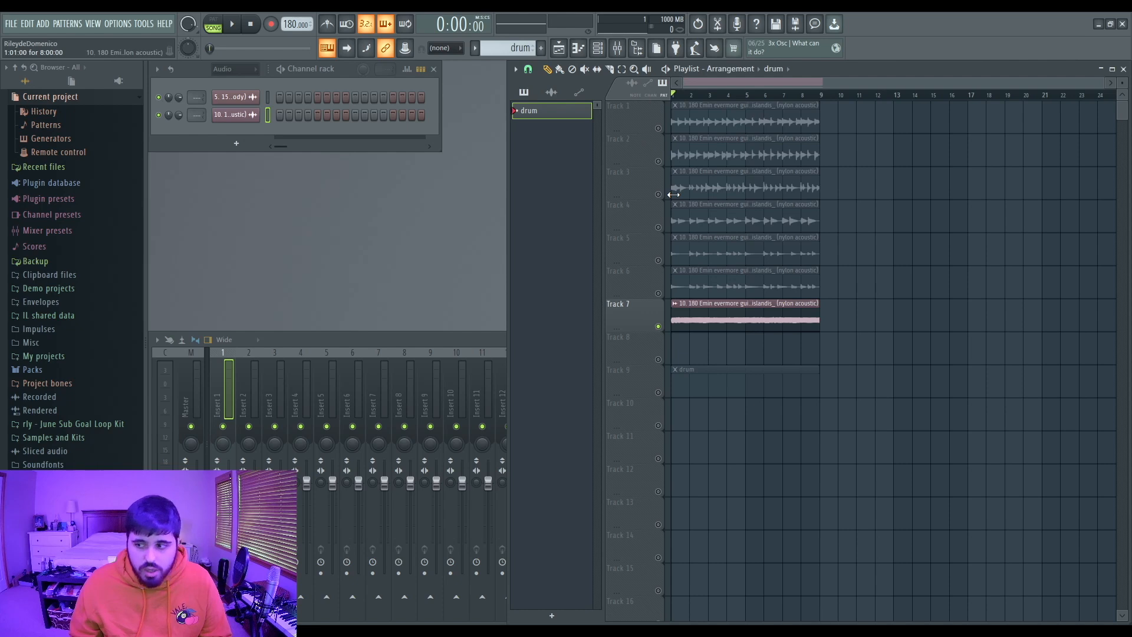
pyautogui.click(233, 25)
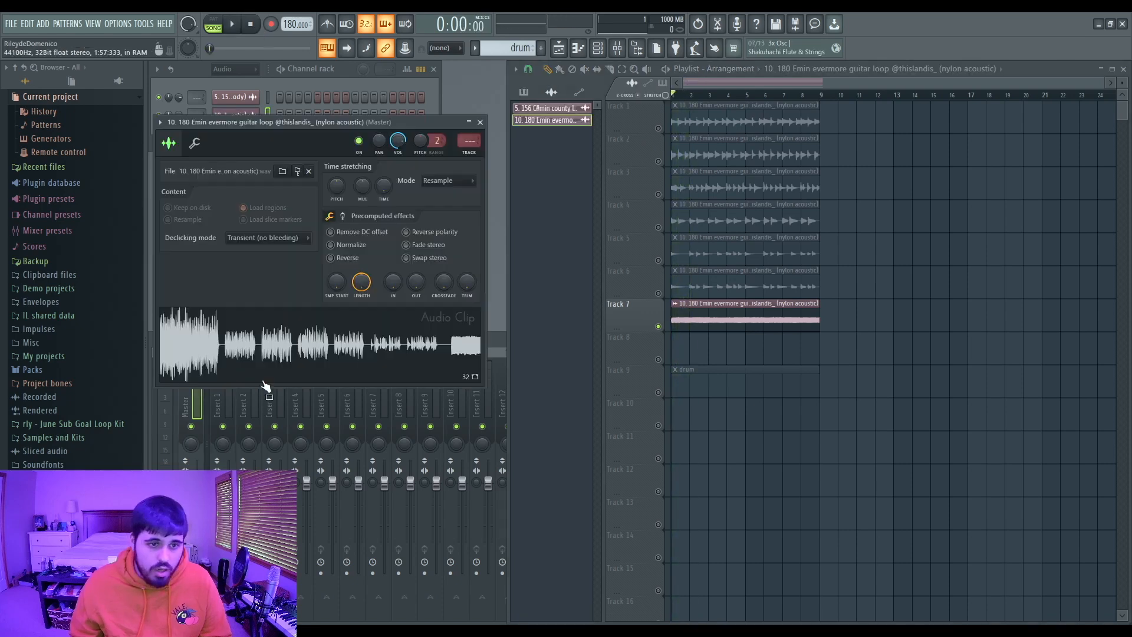
pyautogui.click(479, 122)
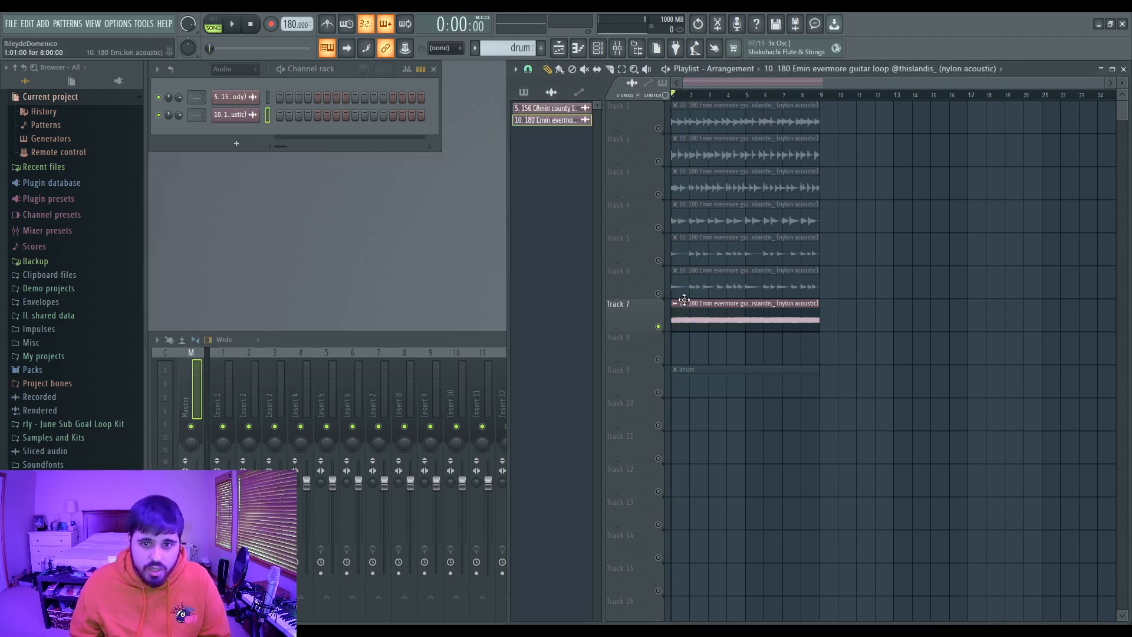
pyautogui.doubleClick(721, 303)
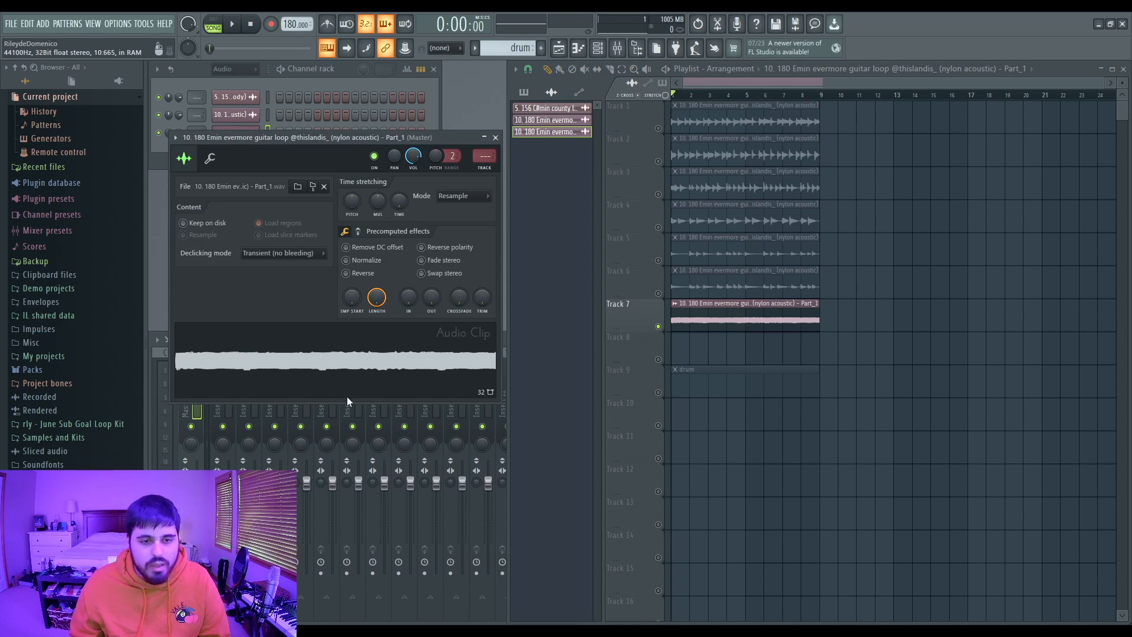
# - Load the unique Track 7 sample in Edison, detect its pitch regions and inspect the note markers
pyautogui.hotkey('ctrl', 'e')
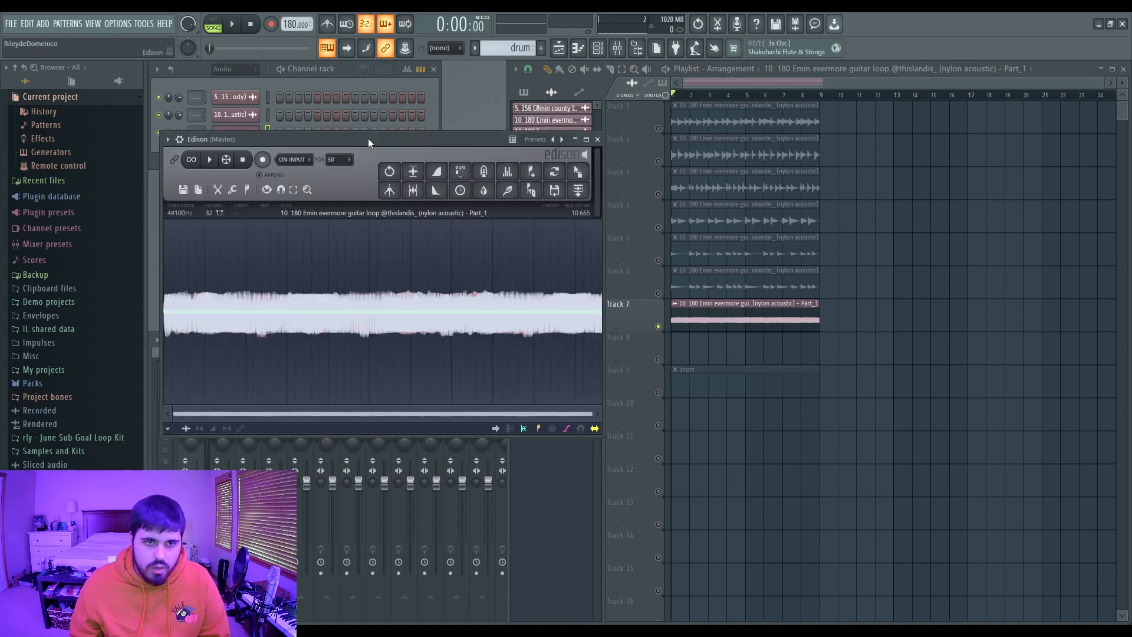
pyautogui.moveTo(376, 139); pyautogui.dragTo(438, 152)
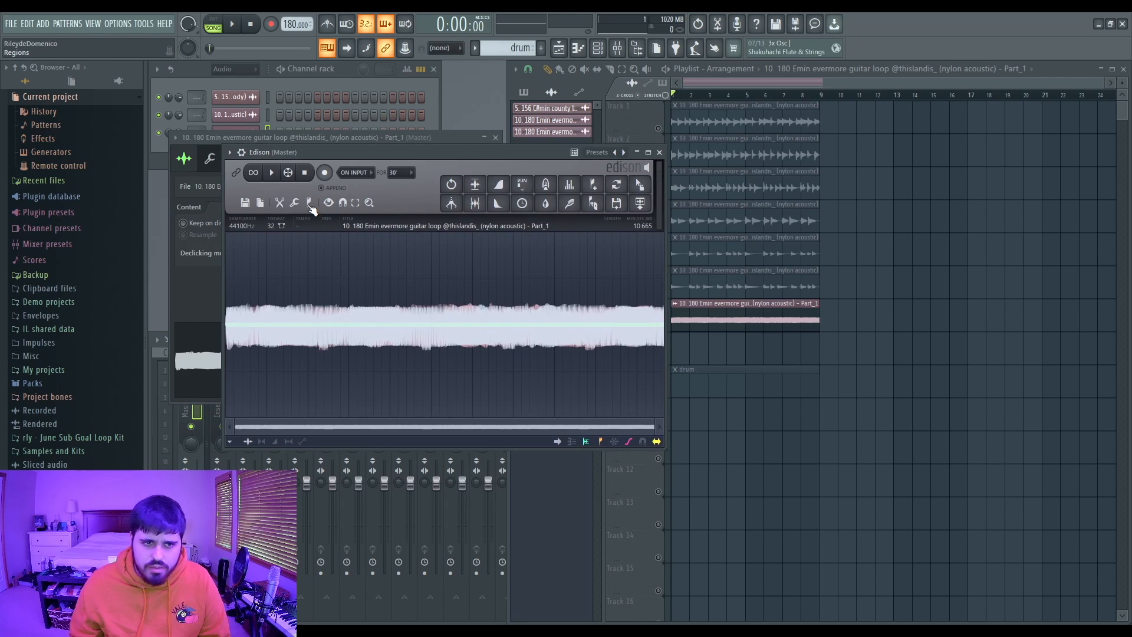
pyautogui.click(358, 370)
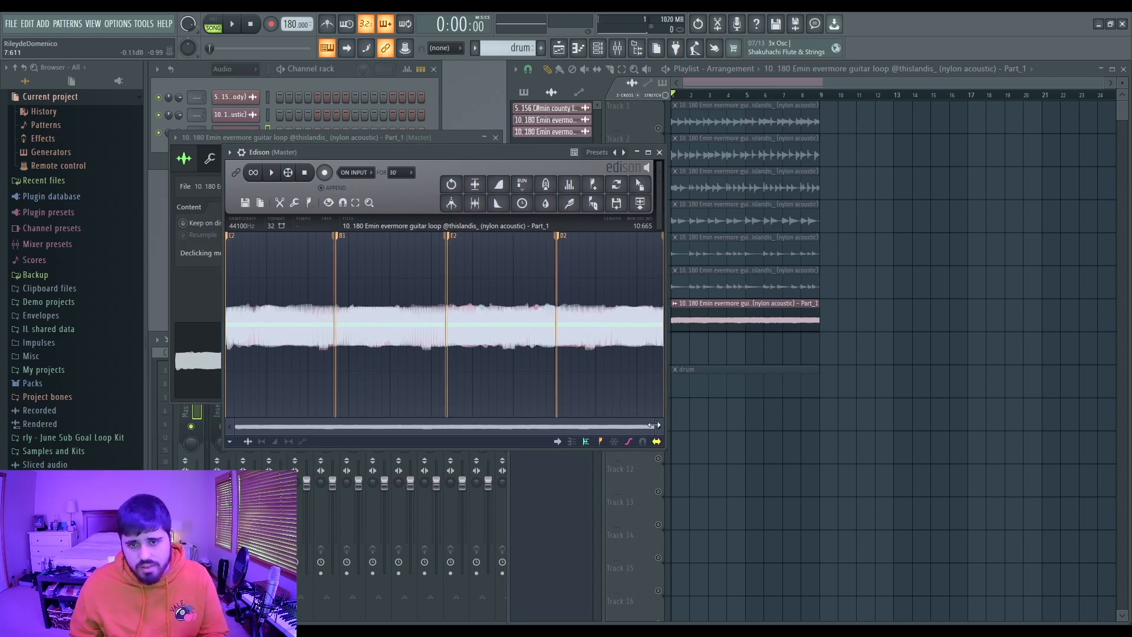
pyautogui.moveTo(653, 425); pyautogui.dragTo(473, 420)
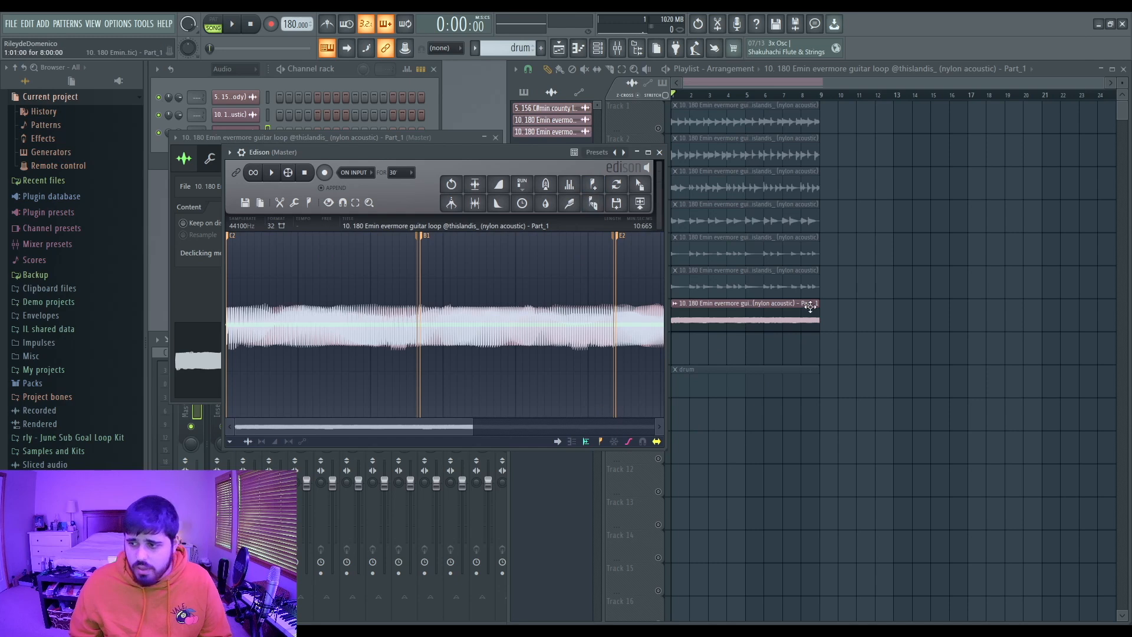
pyautogui.click(496, 139)
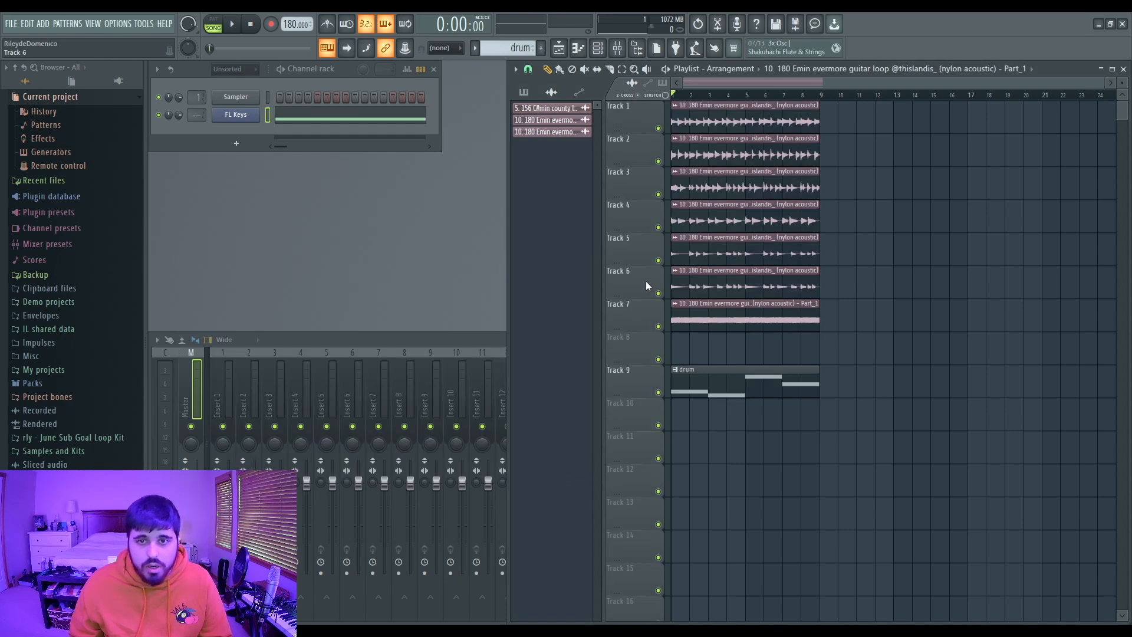
# - Route the guitar loop's audio clip channel to mixer insert 1
pyautogui.doubleClick(696, 107)
pyautogui.moveTo(469, 141); pyautogui.dragTo(469, 137)
pyautogui.click(479, 123)
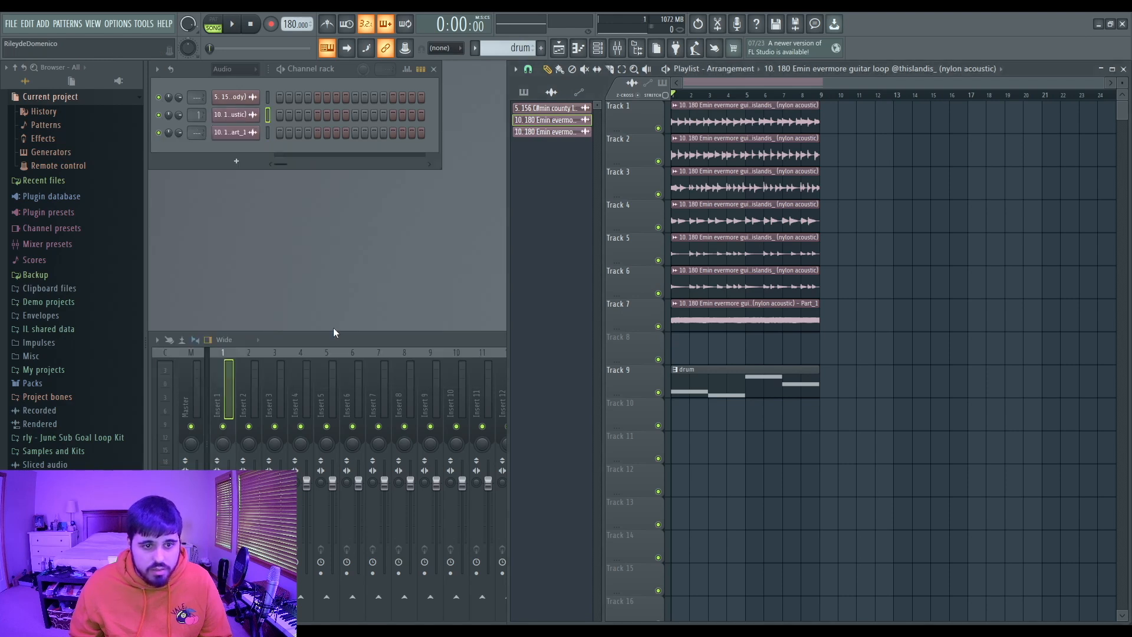
# - Expand the Samples and Kits folder in the browser and mute the drum pattern's track
pyautogui.doubleClick(324, 340)
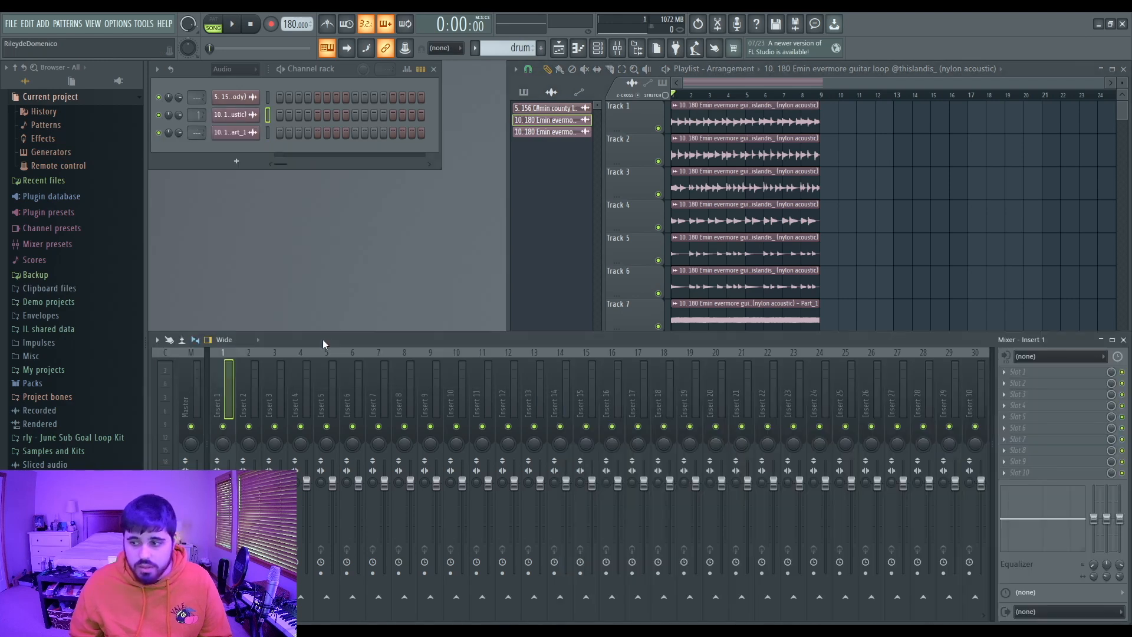
pyautogui.click(53, 451)
pyautogui.scroll(-5, 107, 356)
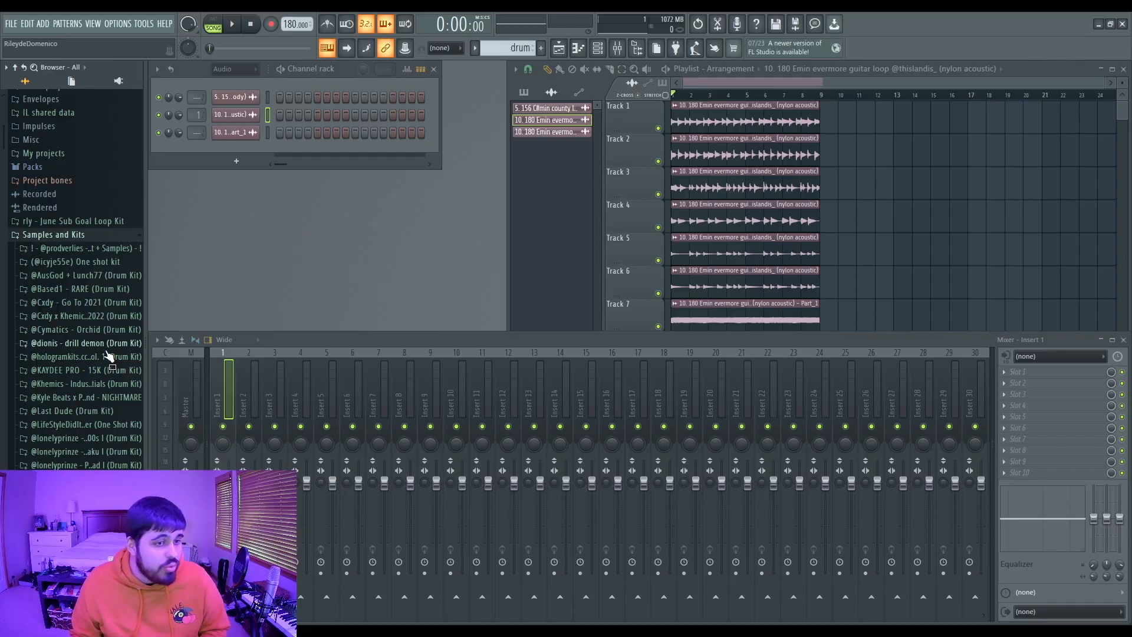
pyautogui.scroll(-5, 108, 356)
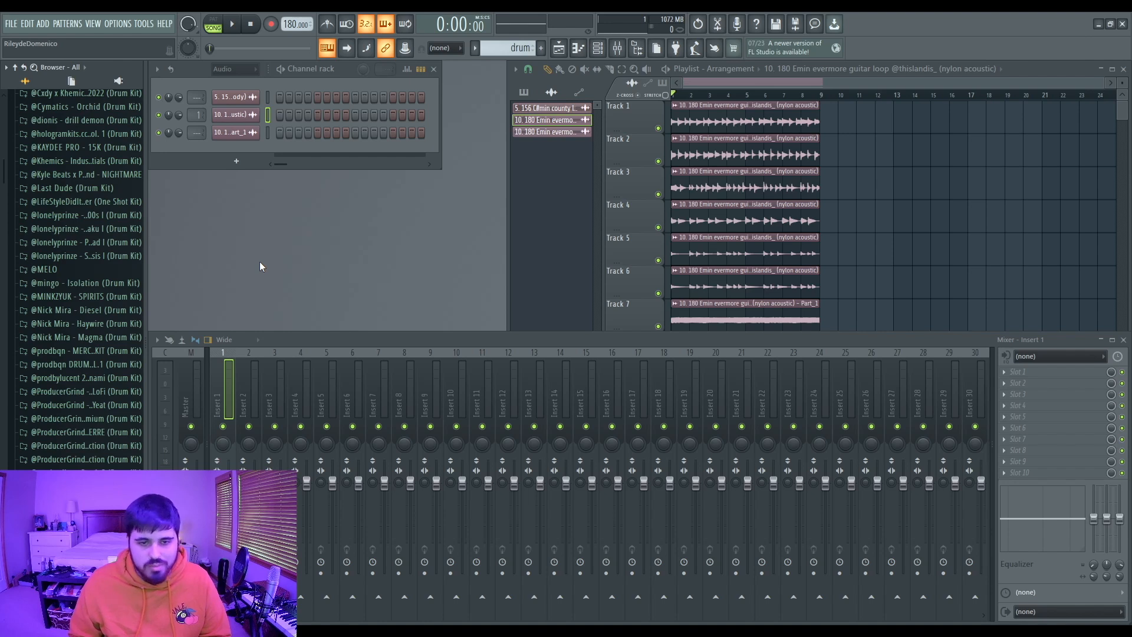
pyautogui.click(741, 84)
pyautogui.click(675, 383)
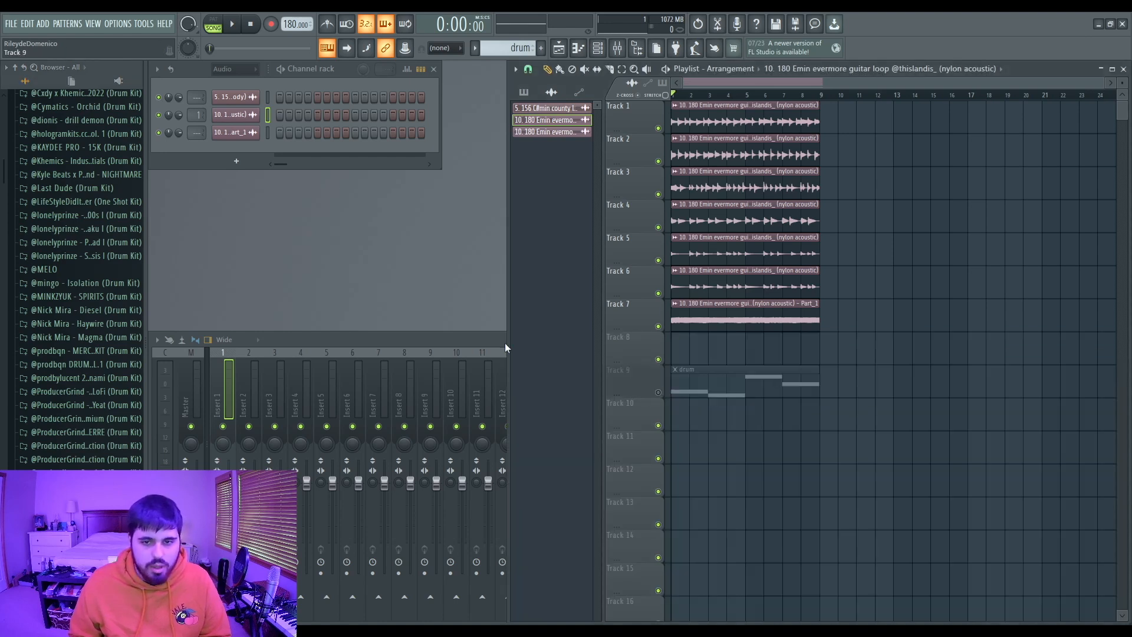
# - Play the stacked loops and expand the Nick Mira - Contra drum kit down to its HH samples
pyautogui.click(232, 24)
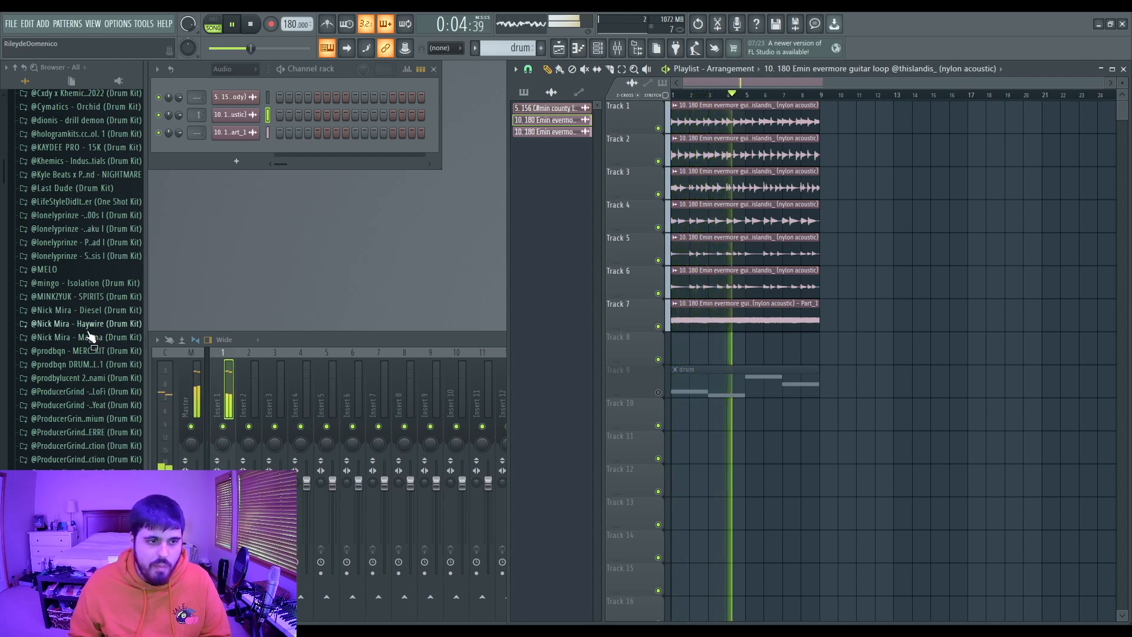
pyautogui.scroll(-15, 90, 336)
pyautogui.scroll(-4, 90, 336)
pyautogui.scroll(-4, 90, 336)
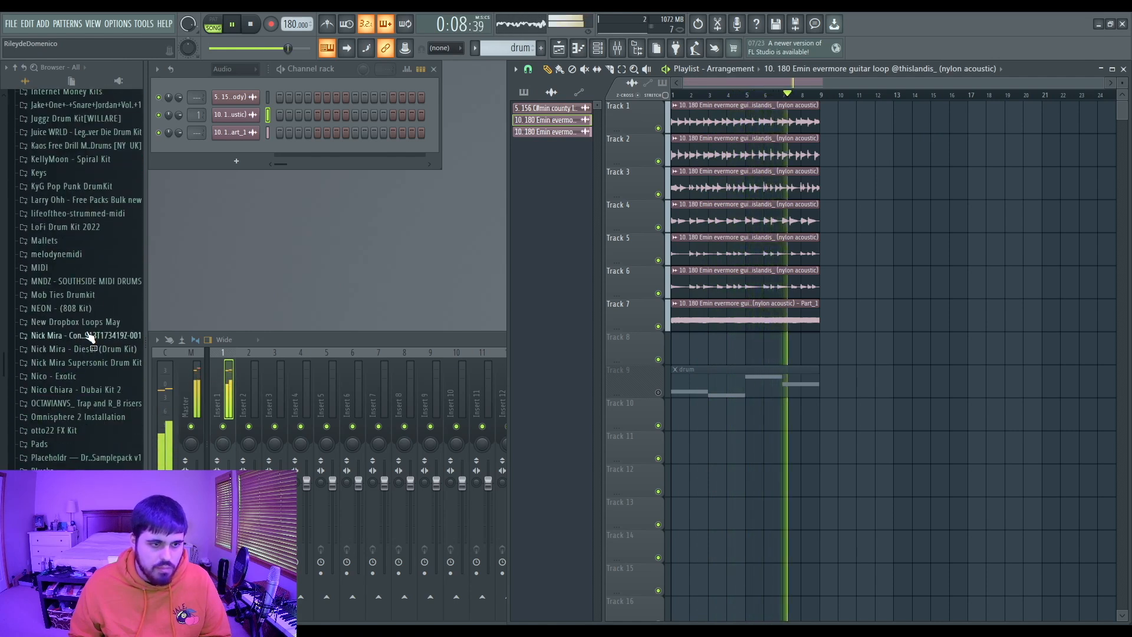
pyautogui.click(89, 335)
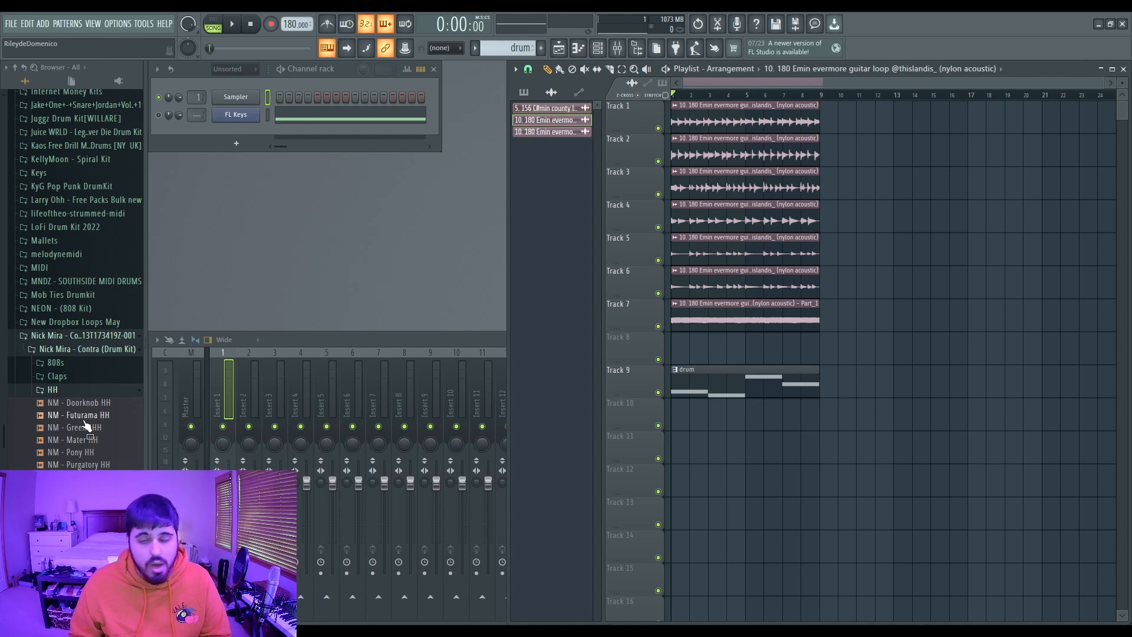
# - Add NM - Purgatory HH as a new channel with hits on every second step and increase its fade out
pyautogui.moveTo(89, 464); pyautogui.dragTo(391, 250)
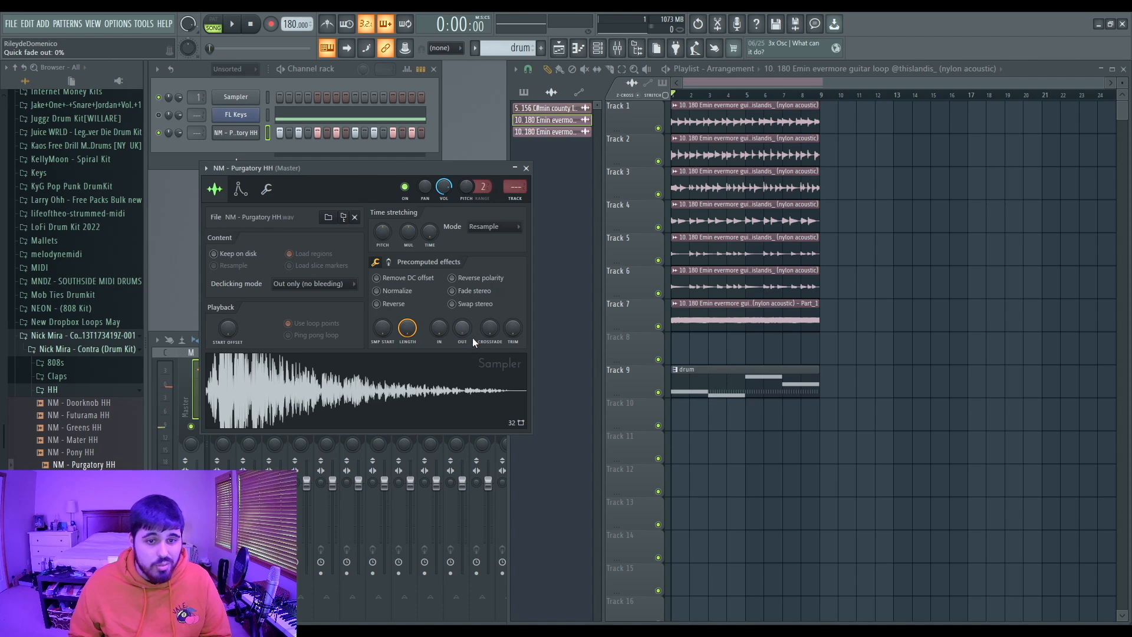
pyautogui.moveTo(462, 335); pyautogui.dragTo(462, 294)
# - Transpose all hi-hat notes down two semitones in the piano roll
pyautogui.click(235, 133)
pyautogui.press('F7')
pyautogui.hotkey('ctrl', 'a')
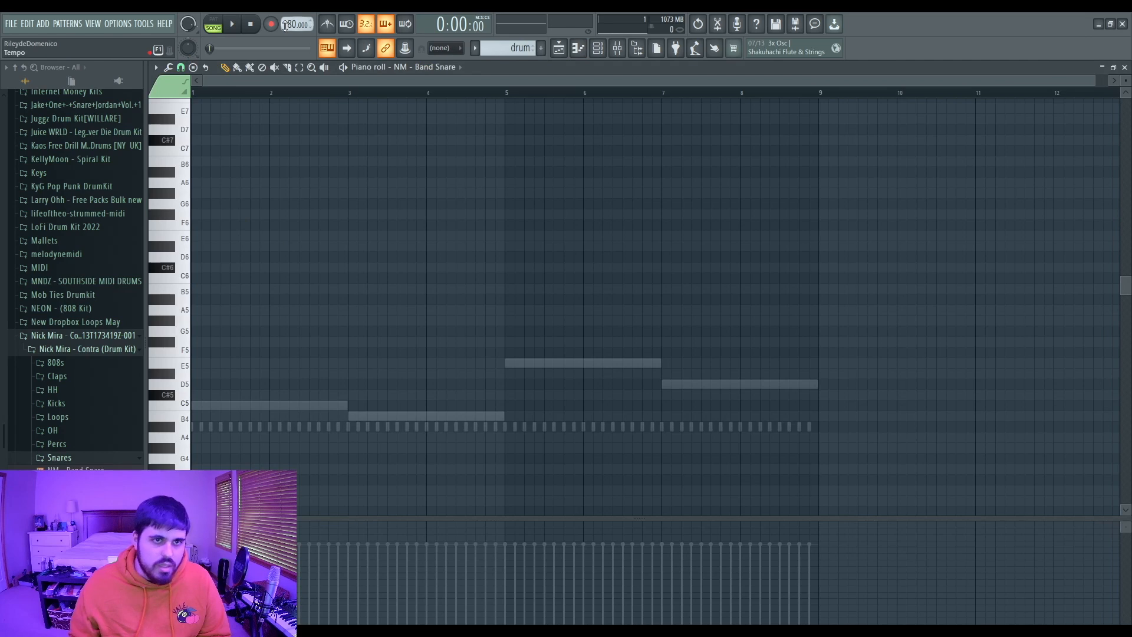
# - Place an NM - Band Snare note at C5 on the third beat of bar 1 and repeat it every bar through bar 8
pyautogui.click(1124, 69)
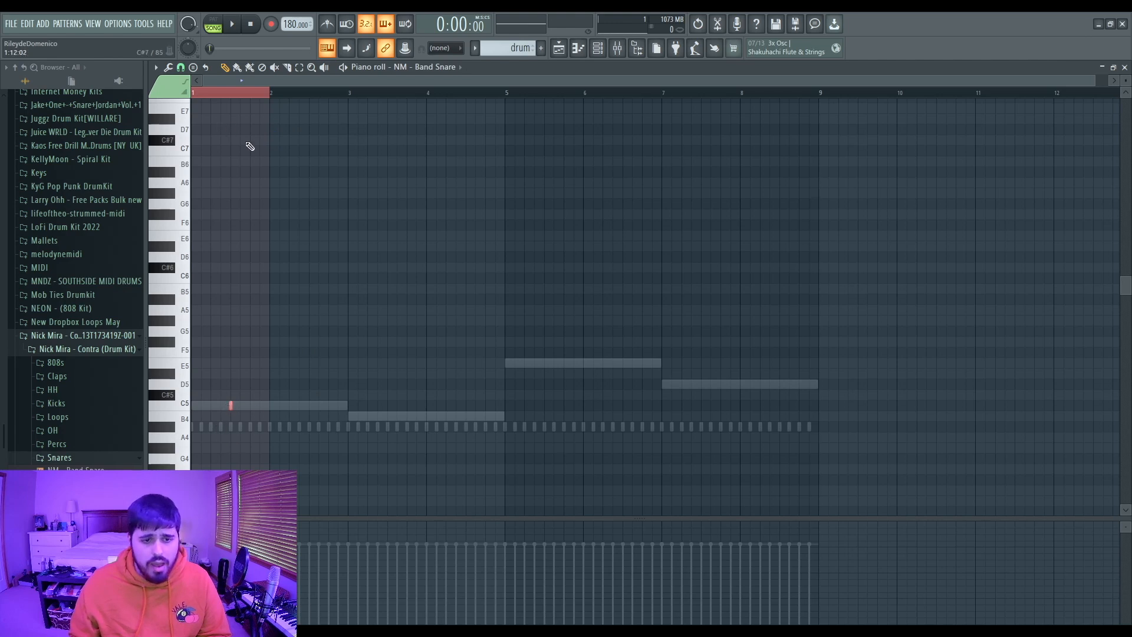
pyautogui.hotkey('ctrl', 'b')
pyautogui.hotkey('ctrl', 'b')
pyautogui.hotkey('ctrl', 'b')
pyautogui.hotkey('ctrl', 'b')
pyautogui.hotkey('ctrl', 'b')
pyautogui.hotkey('ctrl', 'b')
pyautogui.hotkey('ctrl', 'b')
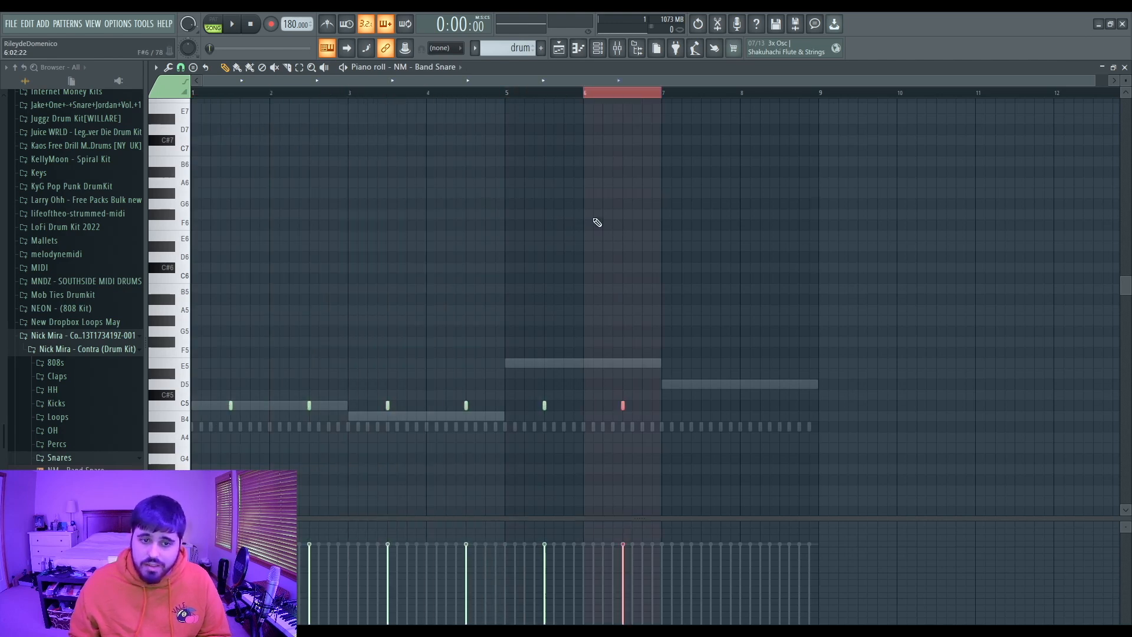
pyautogui.click(689, 95)
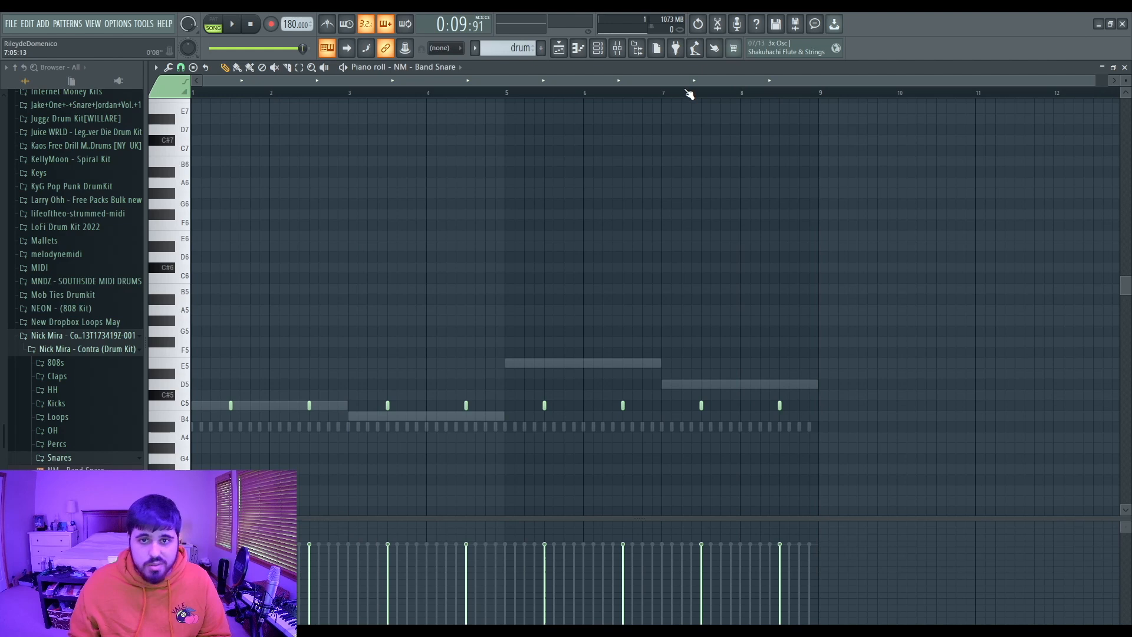
# - Play the beat and copy the Band Snare's pattern to the second snare channel
pyautogui.press('space')
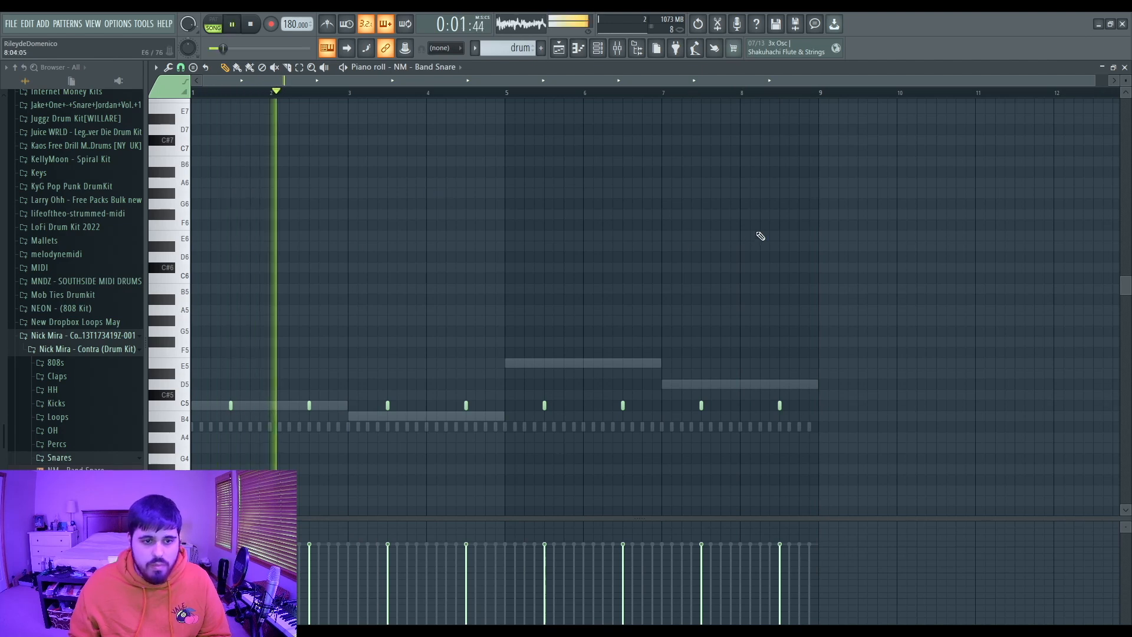
pyautogui.click(1124, 67)
pyautogui.press('space')
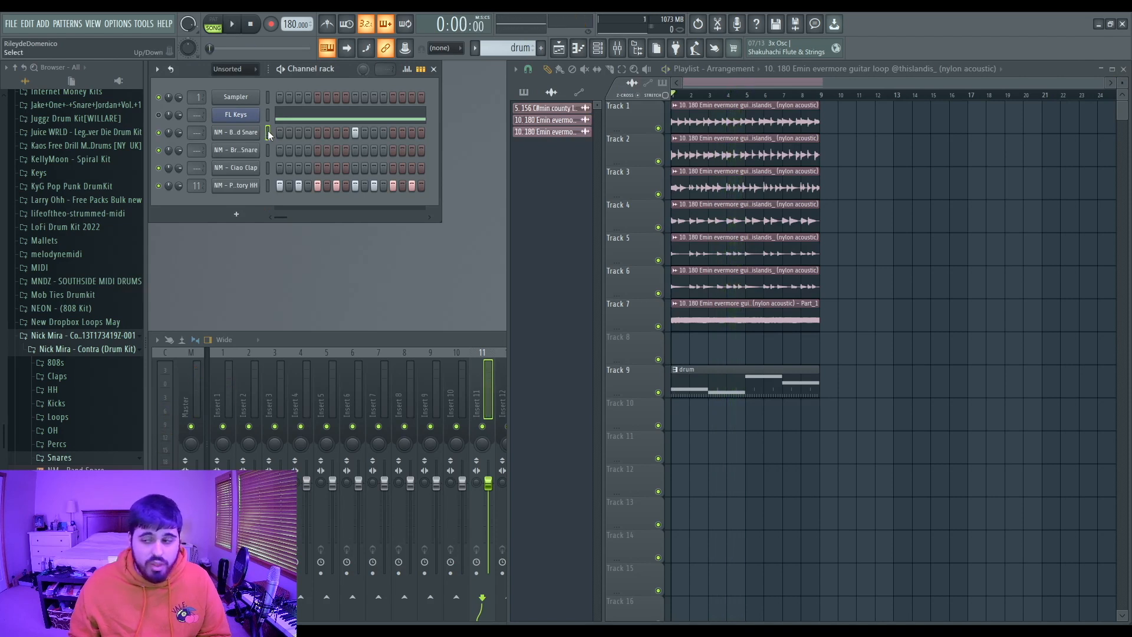
pyautogui.press('space')
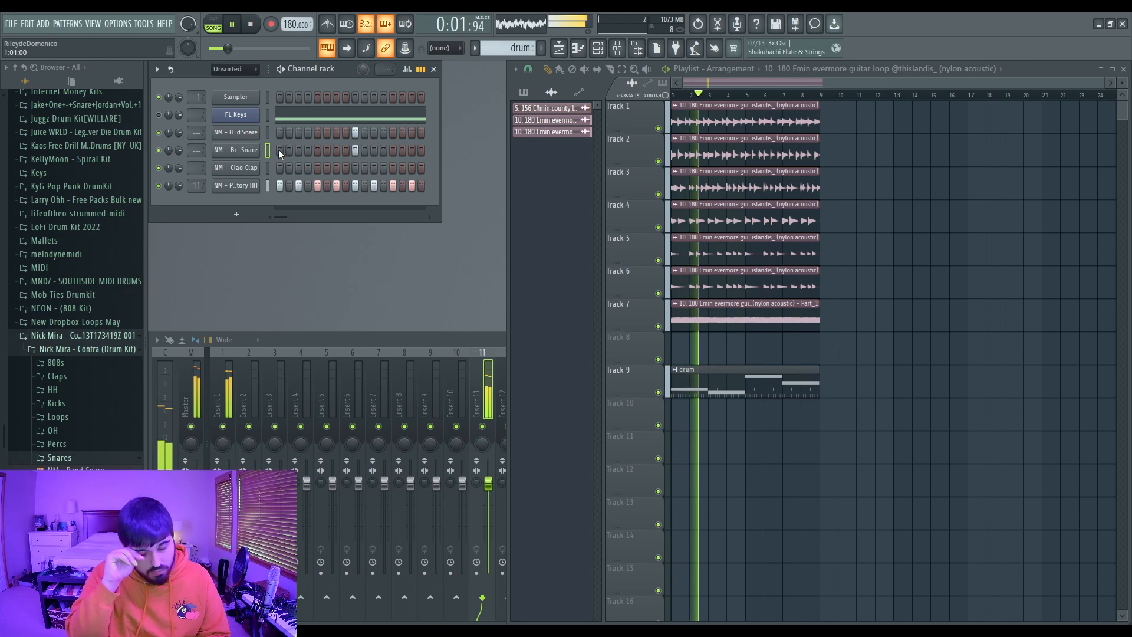
pyautogui.press('space')
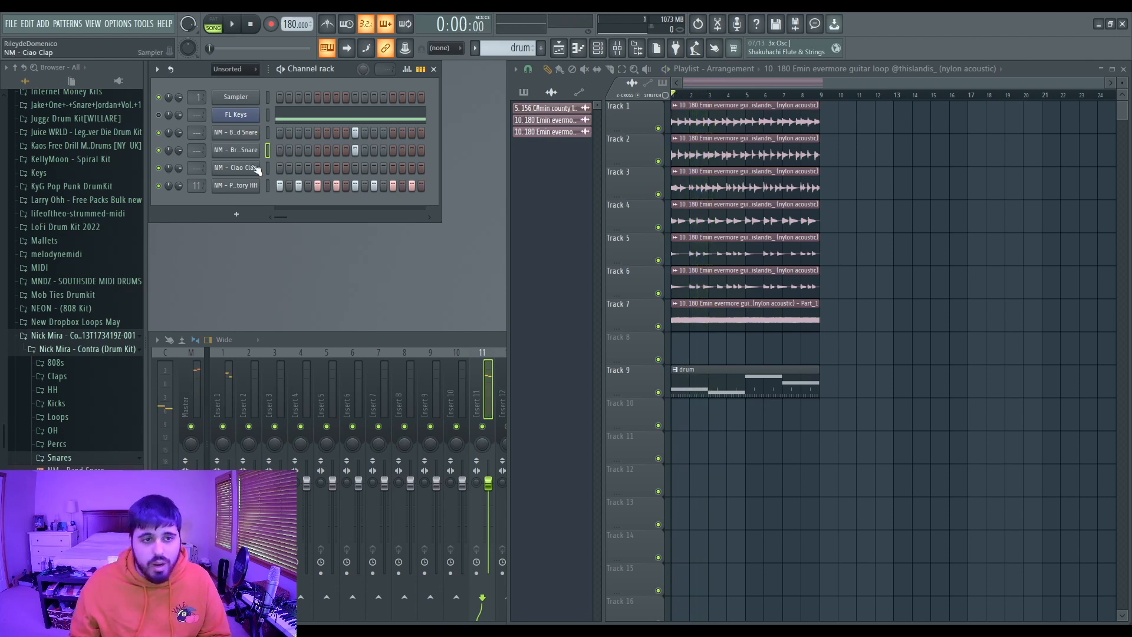
# - Draw three NM - Ciao Clap notes at C5 in the first two bars and repeat that phrase through bar 8
pyautogui.click(244, 170)
pyautogui.press('F7')
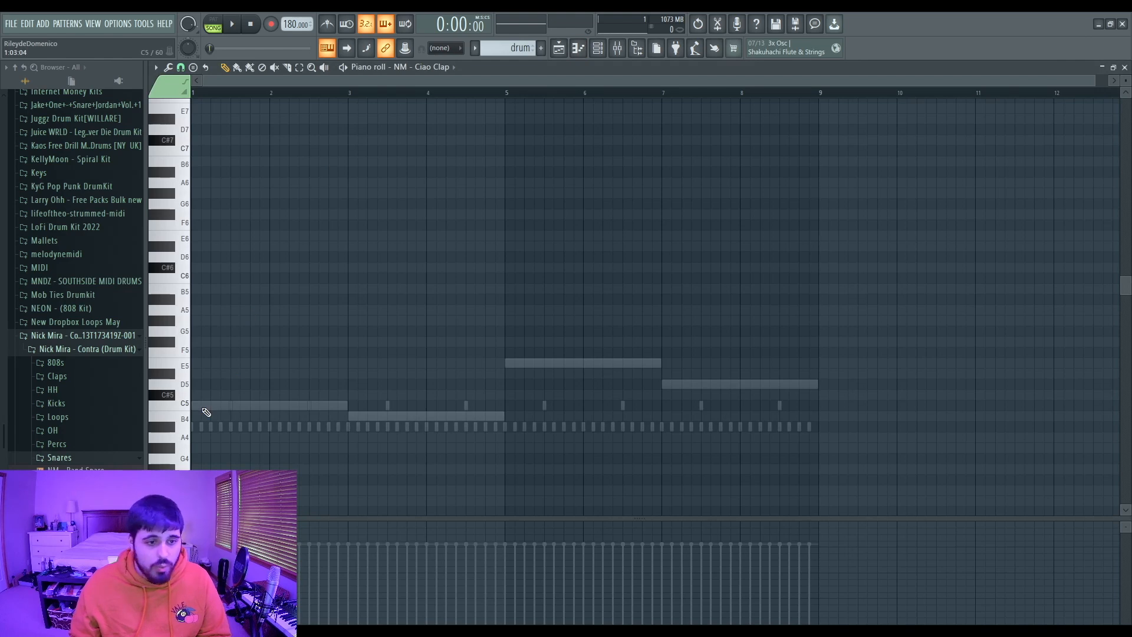
pyautogui.press('space')
pyautogui.moveTo(349, 94); pyautogui.dragTo(184, 109)
pyautogui.hotkey('ctrl', 'b')
pyautogui.hotkey('ctrl', 'b')
pyautogui.hotkey('ctrl', 'b')
pyautogui.hotkey('ctrl', 'd')
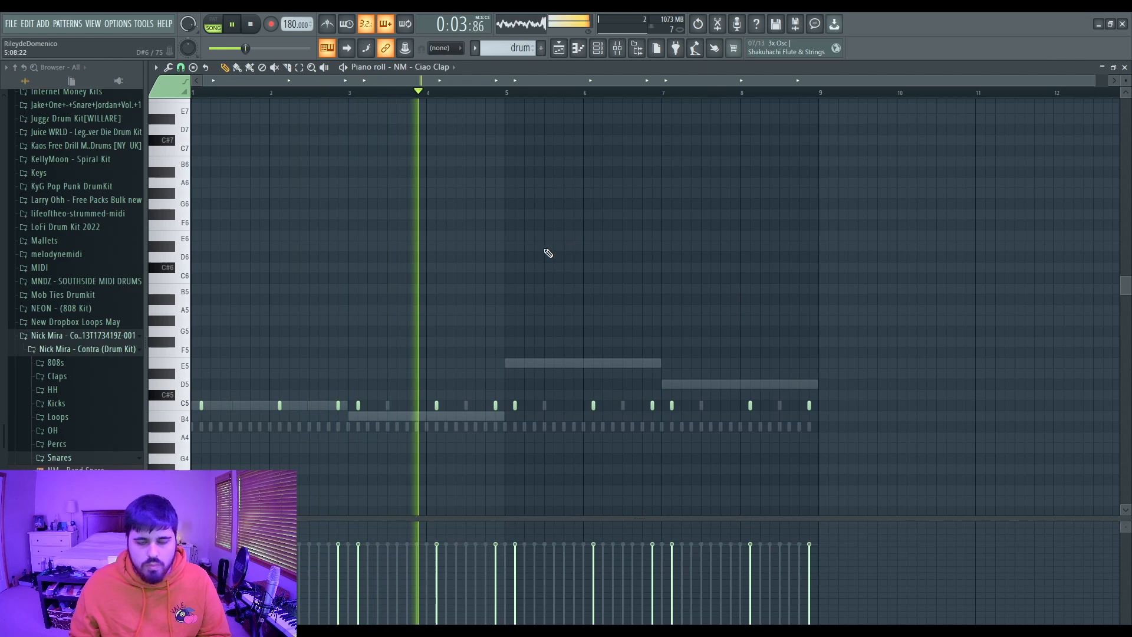
# - Play through the eight-bar clap pattern with the guitar loop and close the clap's piano roll
pyautogui.hotkey('ctrl', 'a')
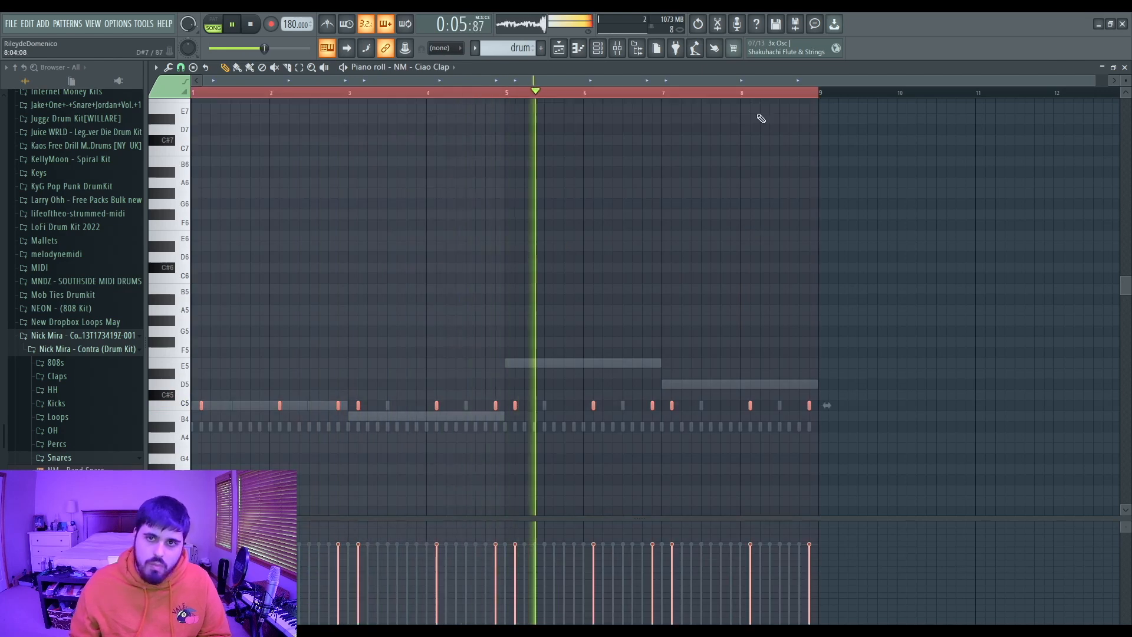
pyautogui.hotkey('ctrl', 'd')
pyautogui.click(1124, 68)
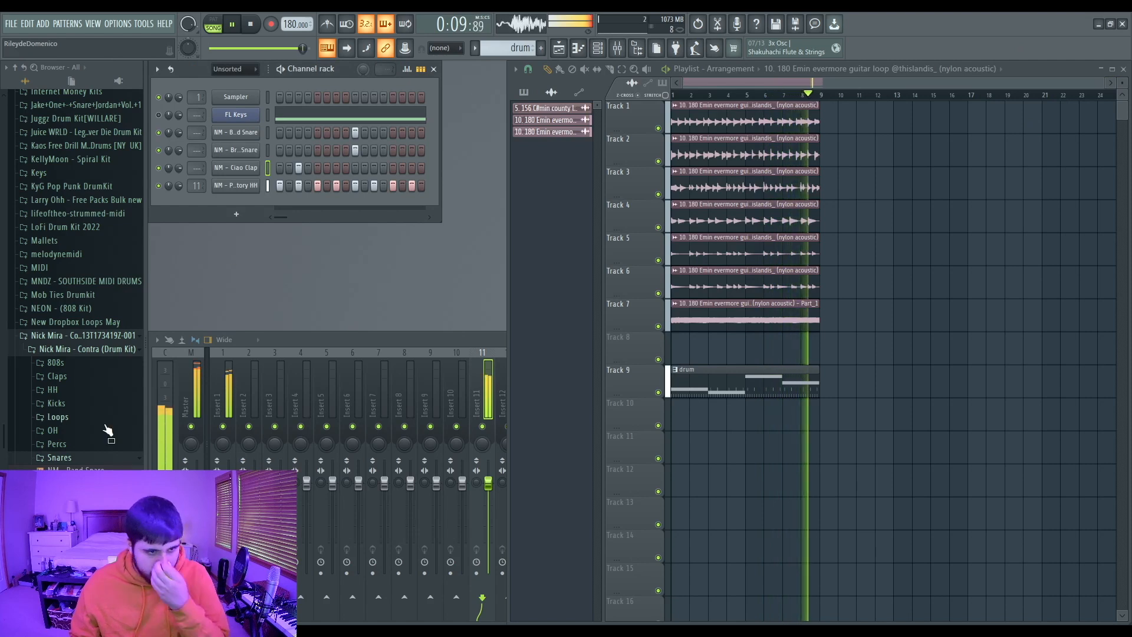
pyautogui.press('space')
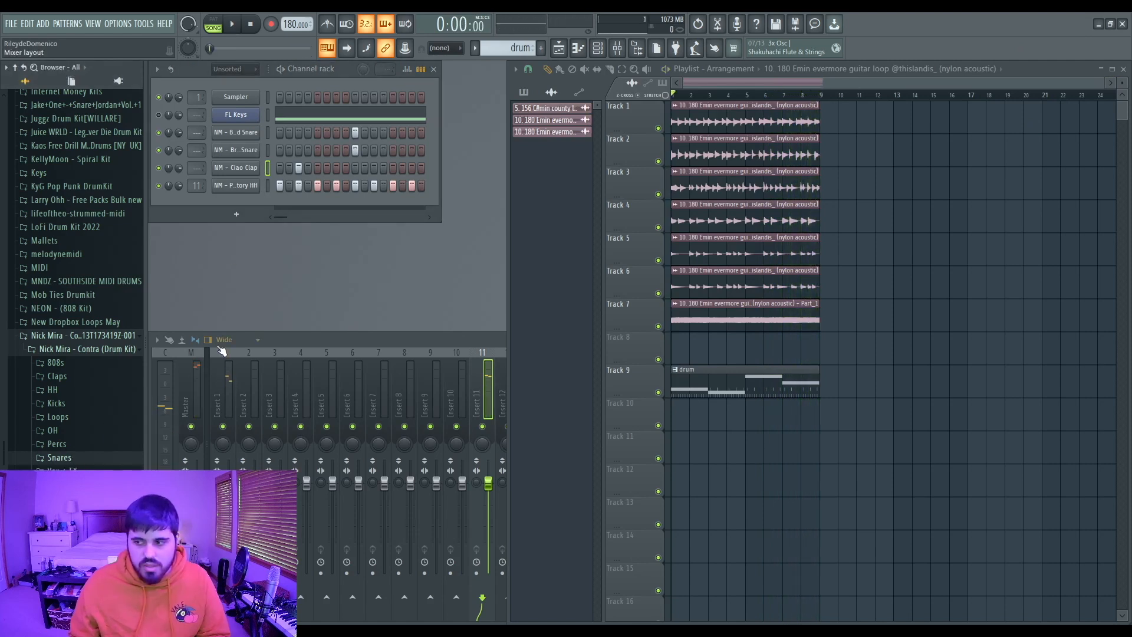
# - Review the Fruity Parametric EQ 2 and Fruity Soft Clipper on the Master mixer track
pyautogui.click(193, 398)
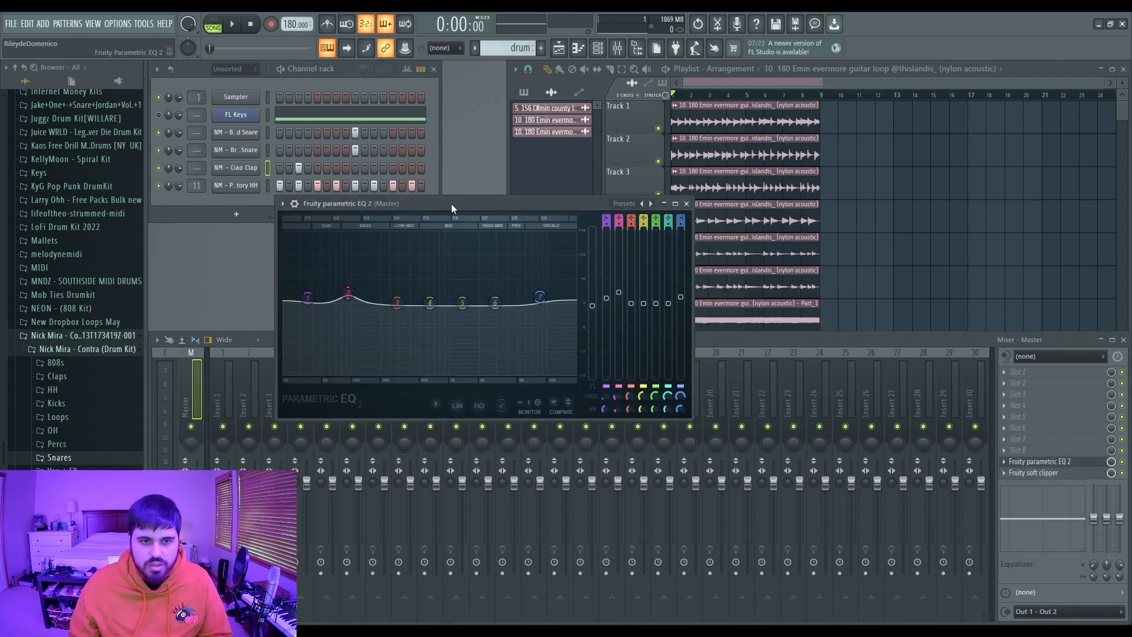
pyautogui.moveTo(524, 207); pyautogui.dragTo(473, 214)
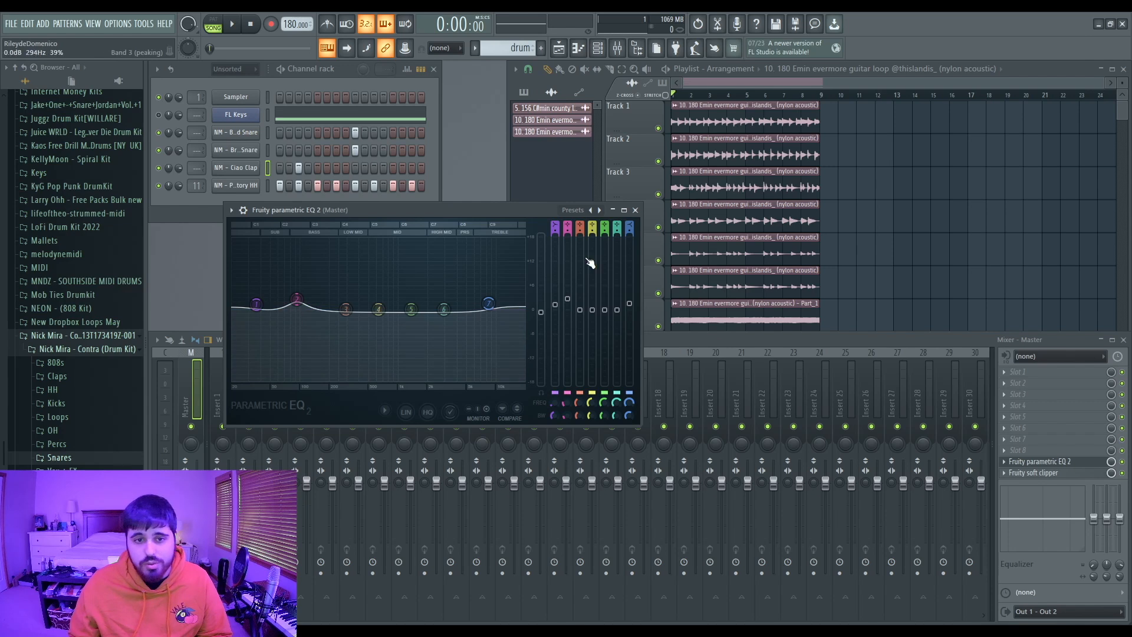
pyautogui.click(635, 210)
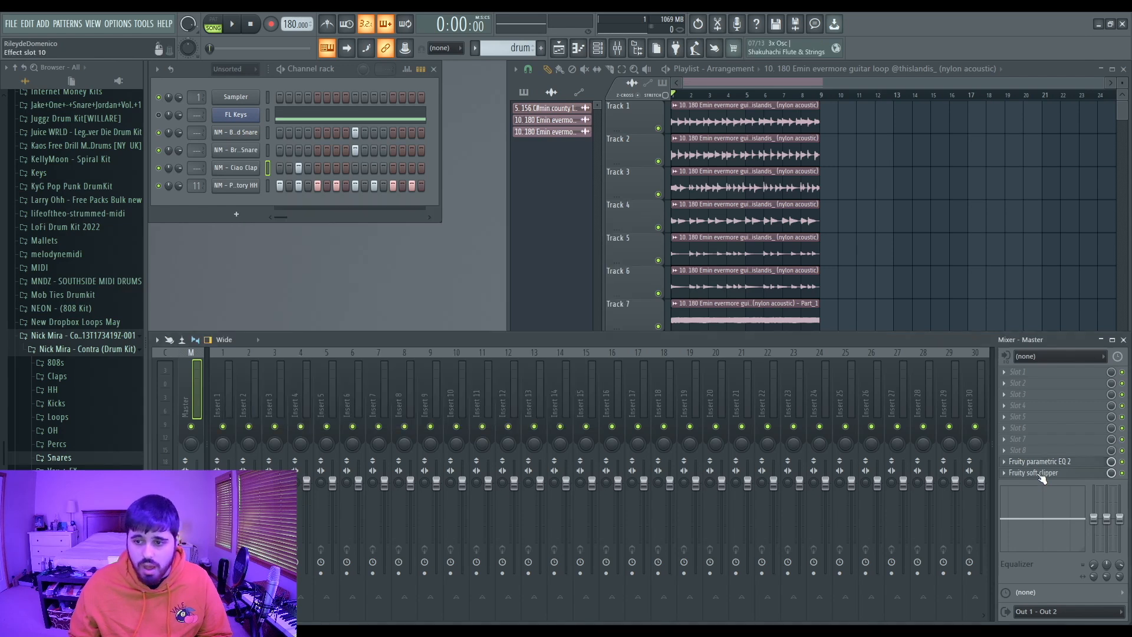
pyautogui.click(1033, 473)
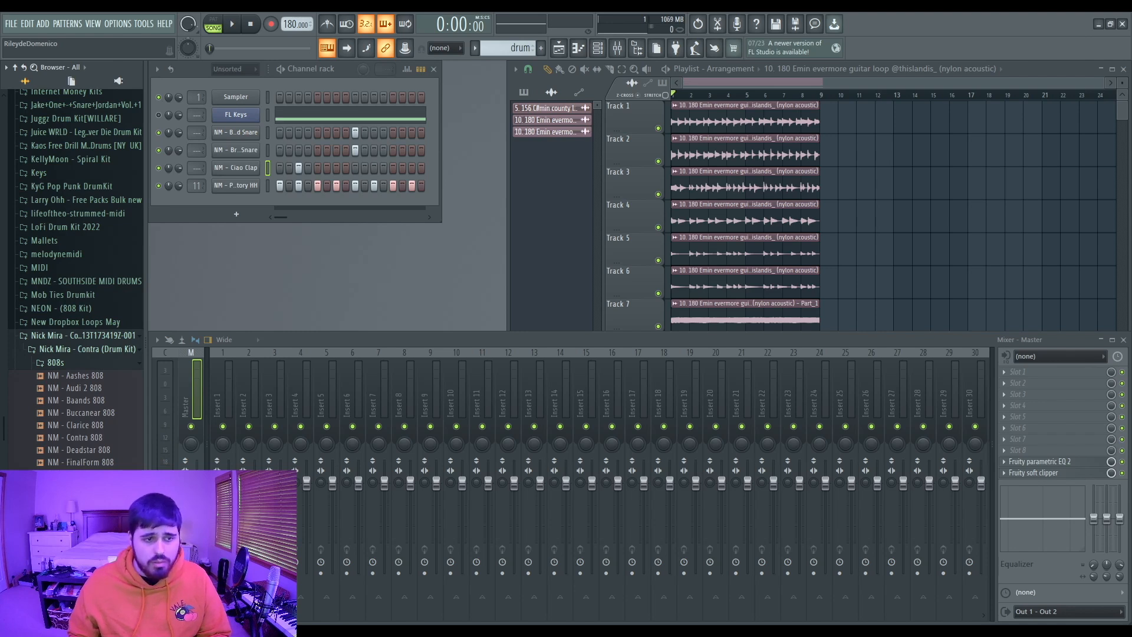
# - Add the NM - Jects 808 sample as a new channel and route it to mixer Insert 7
pyautogui.moveTo(77, 487); pyautogui.dragTo(240, 126)
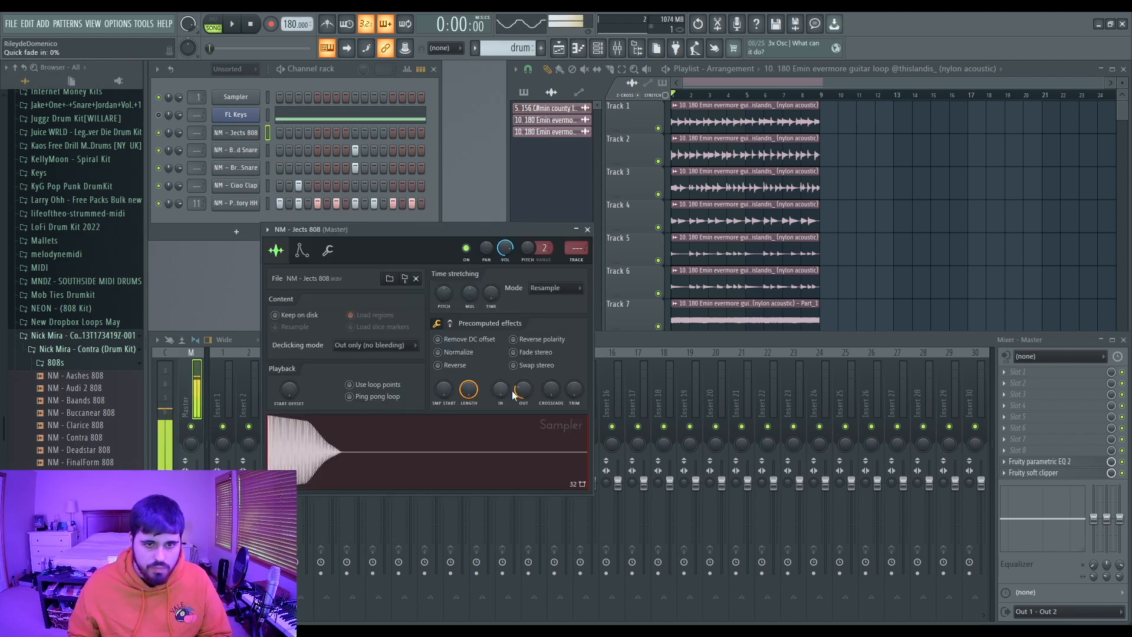
pyautogui.scroll(-3, 488, 340)
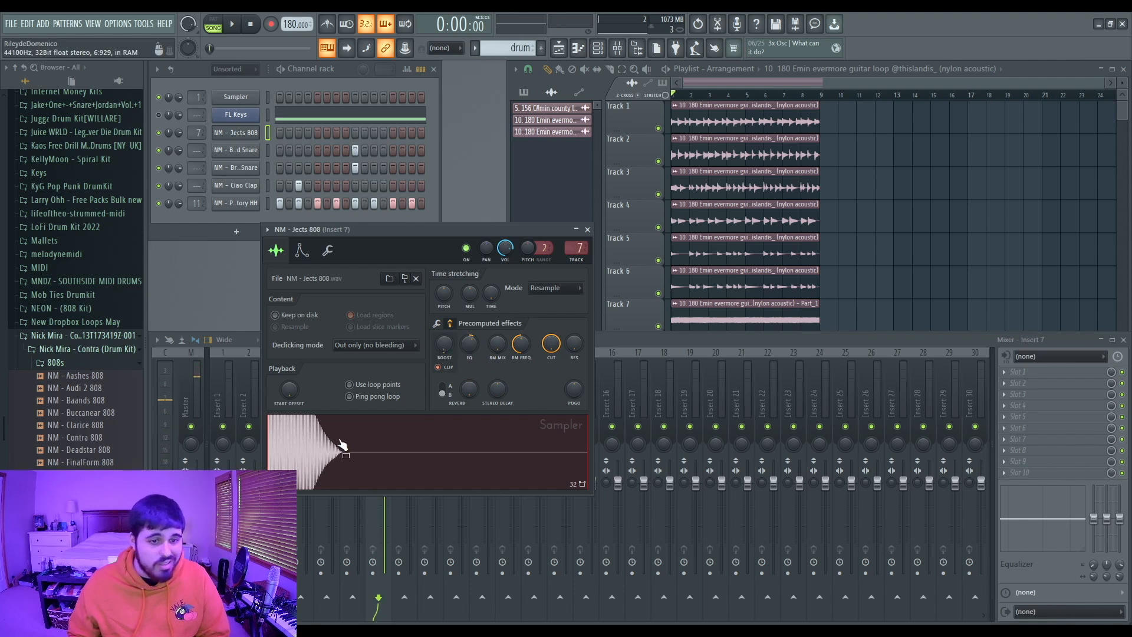
# - Inspect the start of the Jects 808 waveform in Edison and set the sample's root note to C5
pyautogui.click(367, 483)
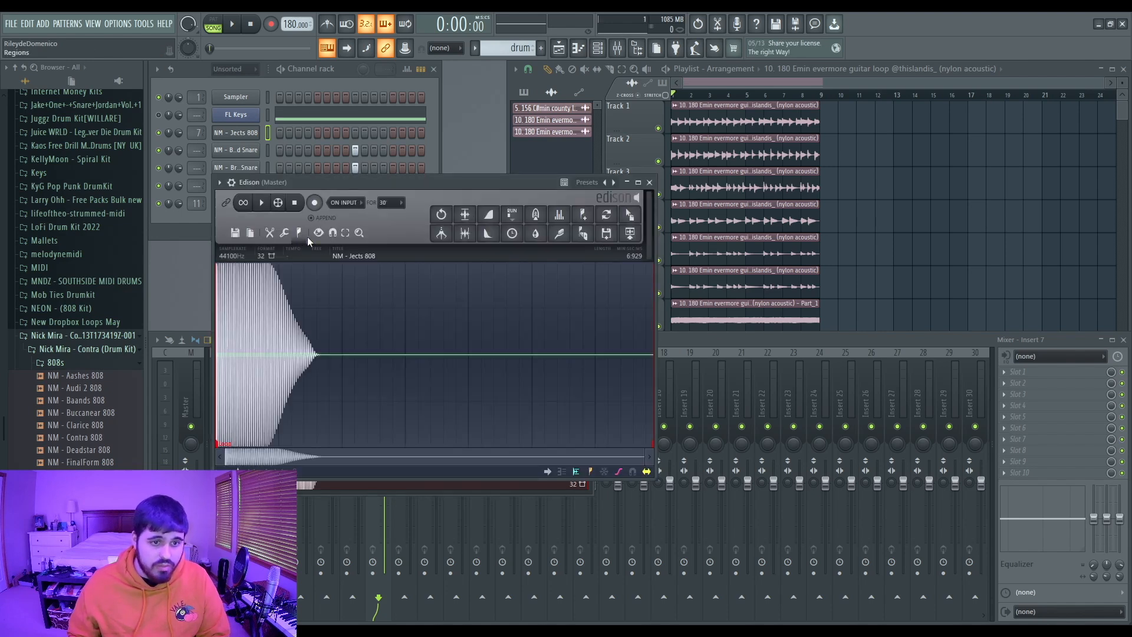
pyautogui.click(352, 400)
pyautogui.moveTo(642, 452); pyautogui.dragTo(271, 453)
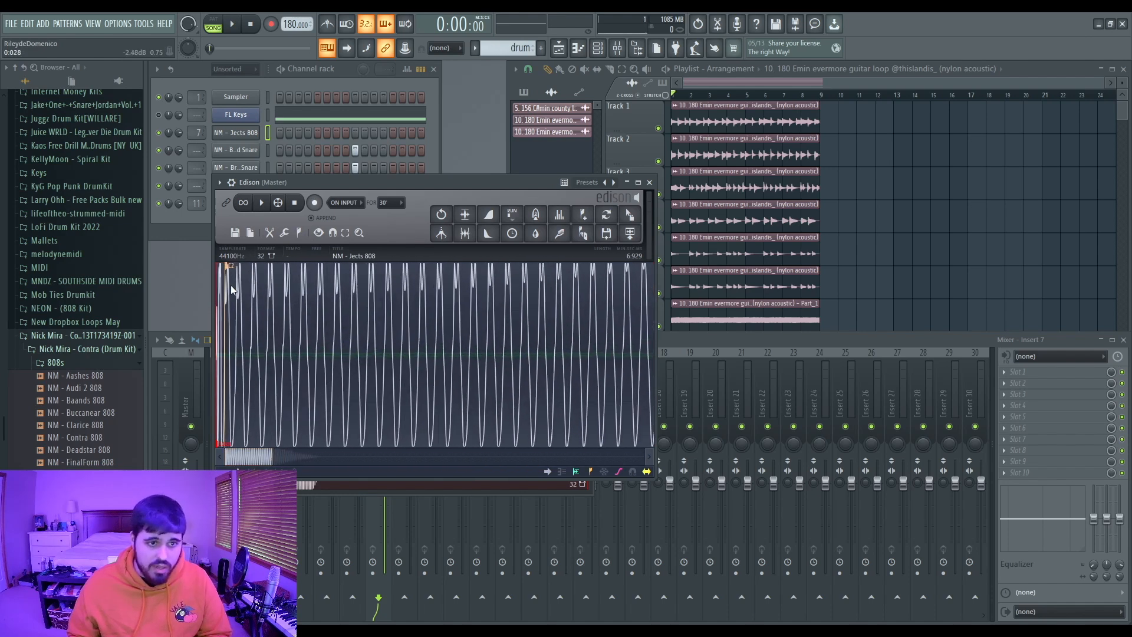
pyautogui.click(649, 182)
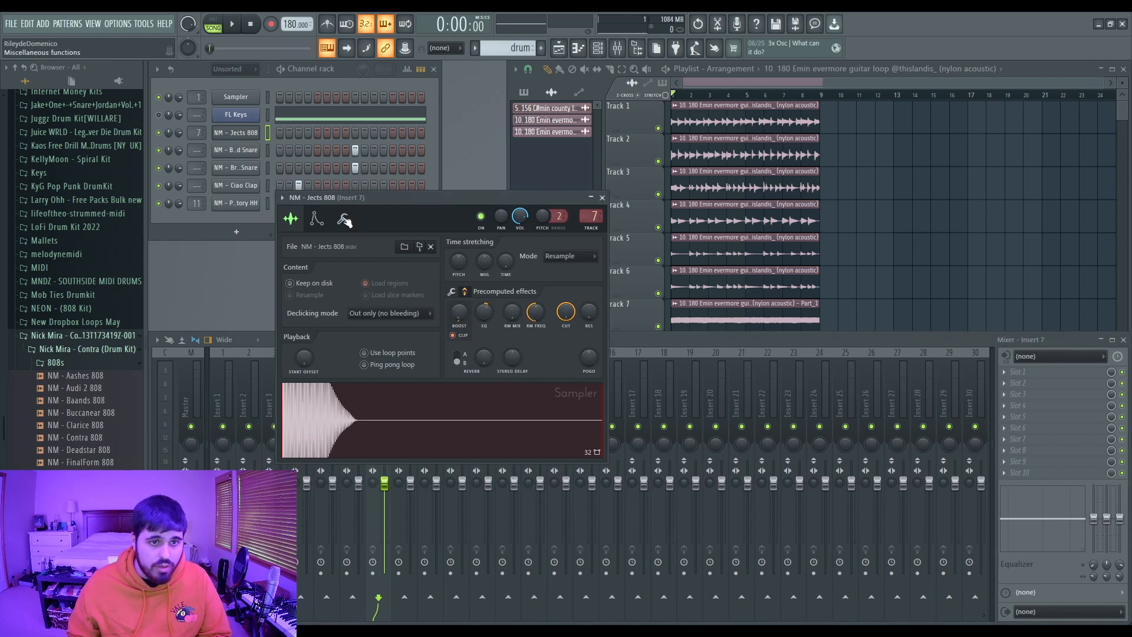
pyautogui.click(344, 219)
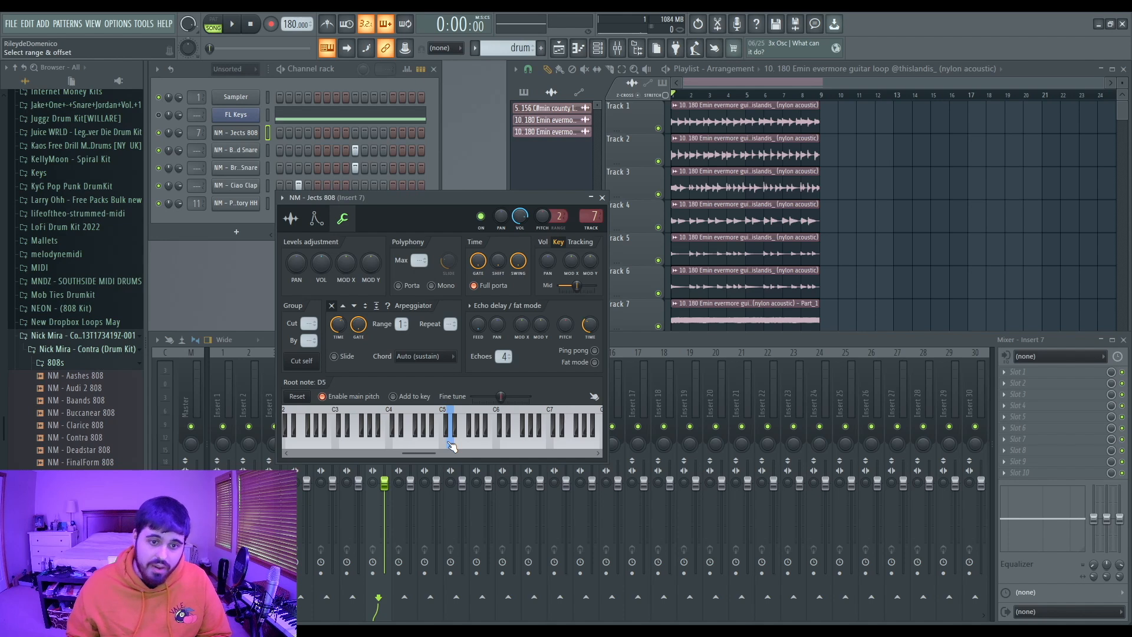
pyautogui.click(442, 439)
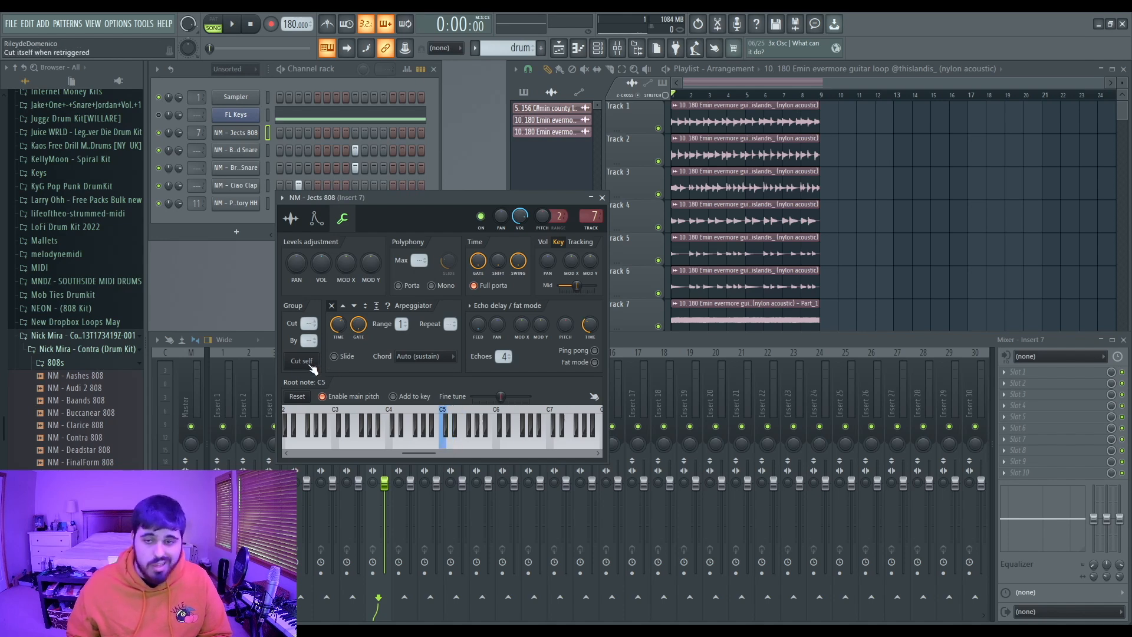
# - Program an eight-bar 808 pattern following the ghost notes, with two bars each on C5, B4, E5 and D5, checking it in playback
pyautogui.press('F7')
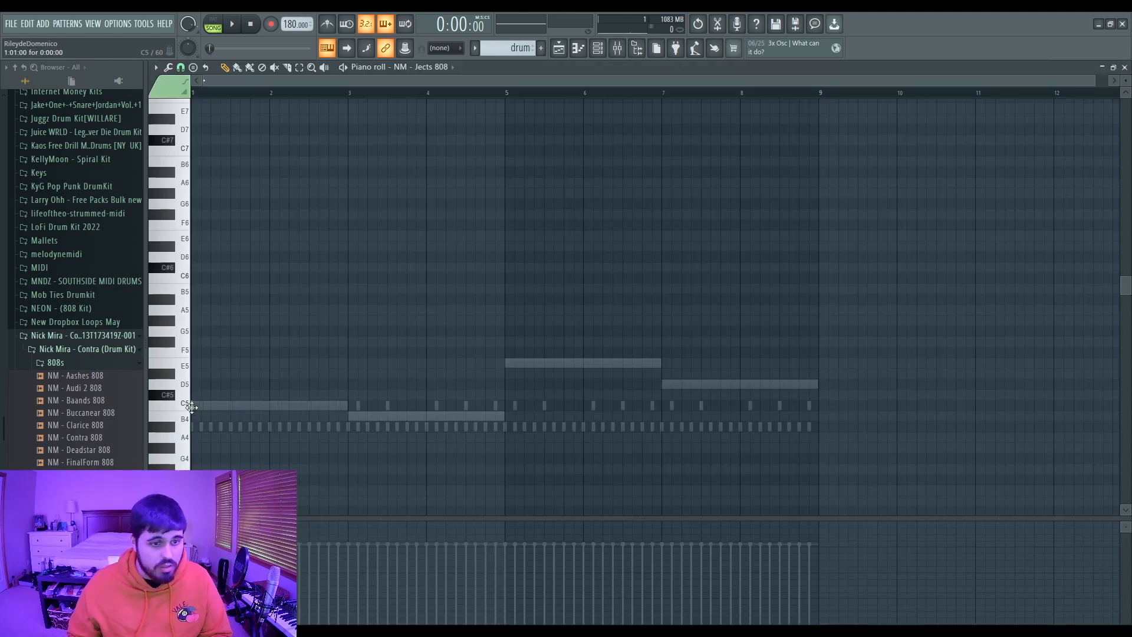
pyautogui.press('space')
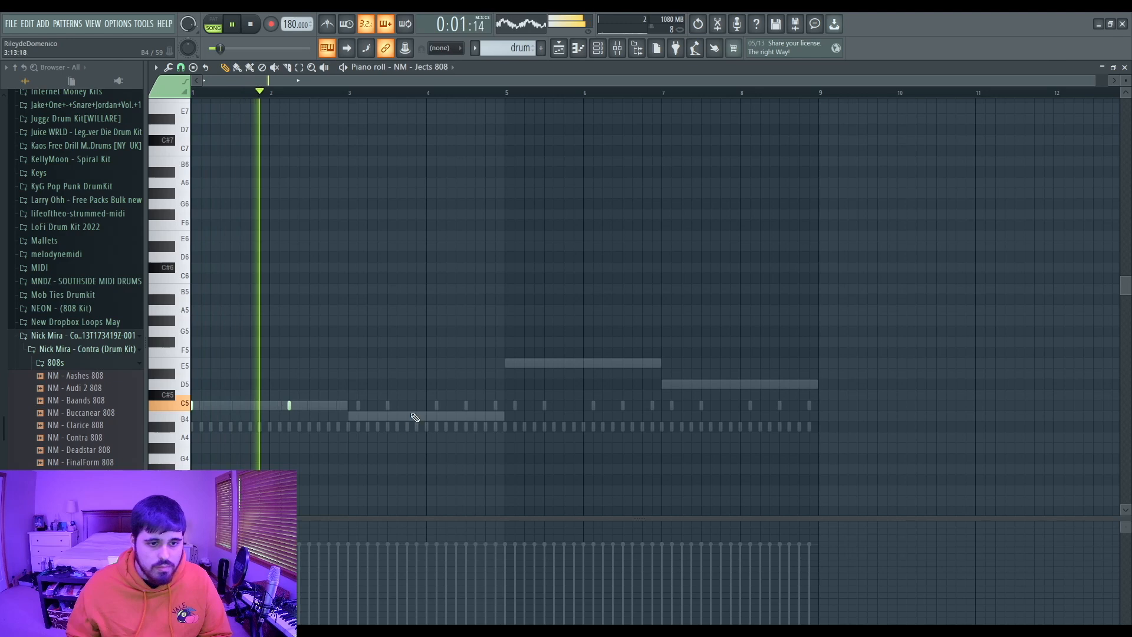
pyautogui.press('space')
pyautogui.rightClick(339, 406)
pyautogui.press('space')
pyautogui.click(330, 408)
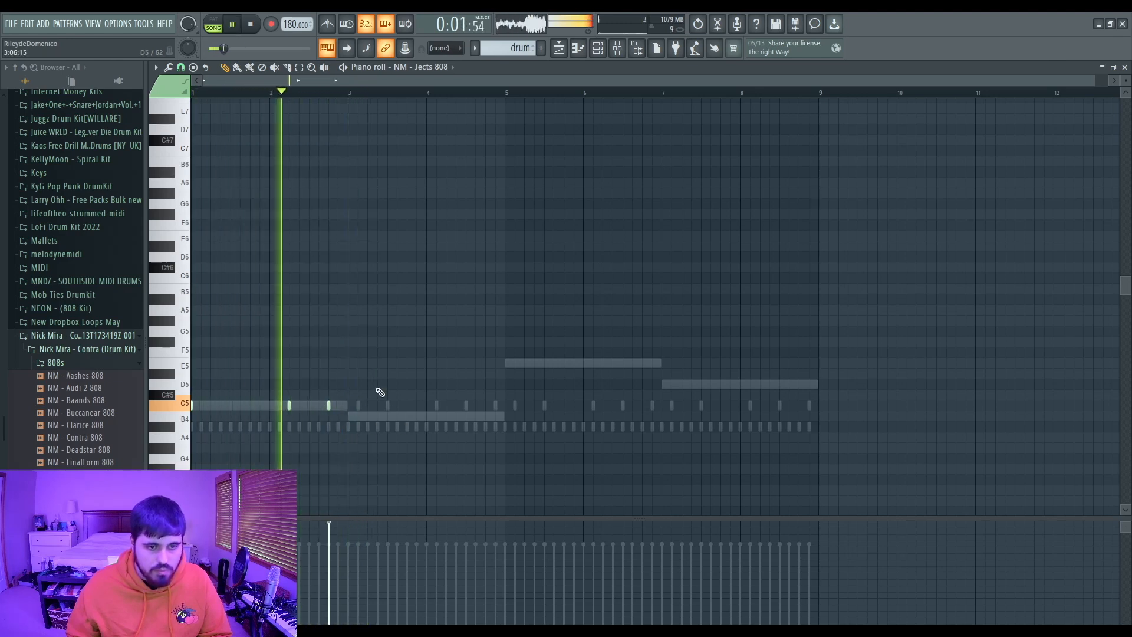
pyautogui.press('space')
pyautogui.press('space')
pyautogui.moveTo(351, 417); pyautogui.dragTo(379, 419)
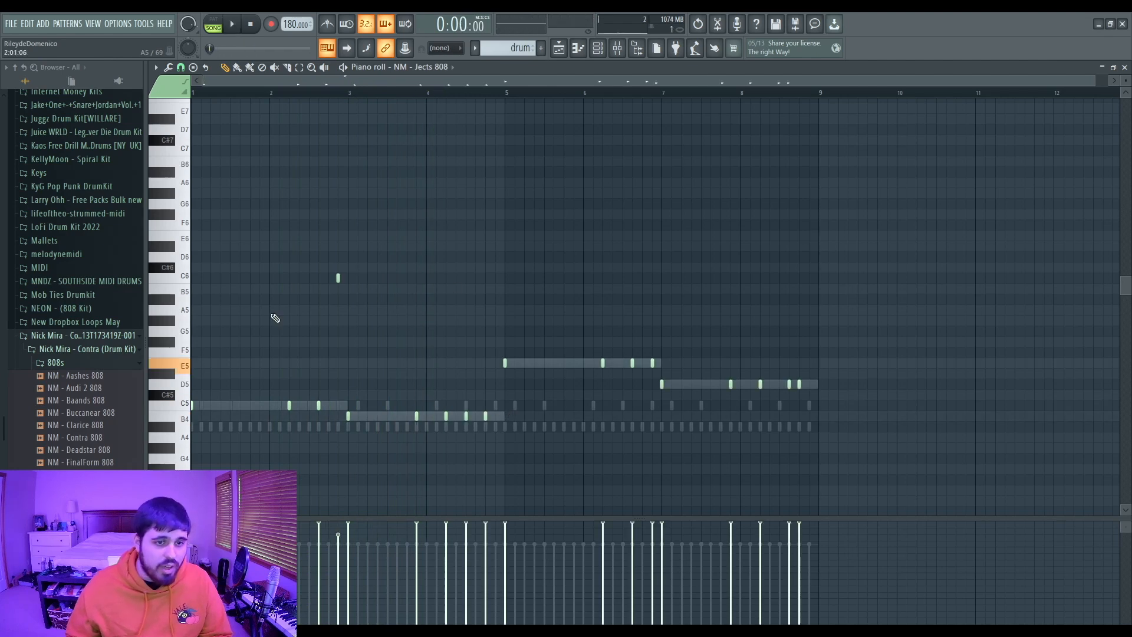
# - Take the C6 808 accent ending bar 2 and add matching octave-up notes B5, E6 and D6 ending bars 4, 6 and 8
pyautogui.moveTo(419, 253); pyautogui.dragTo(305, 298)
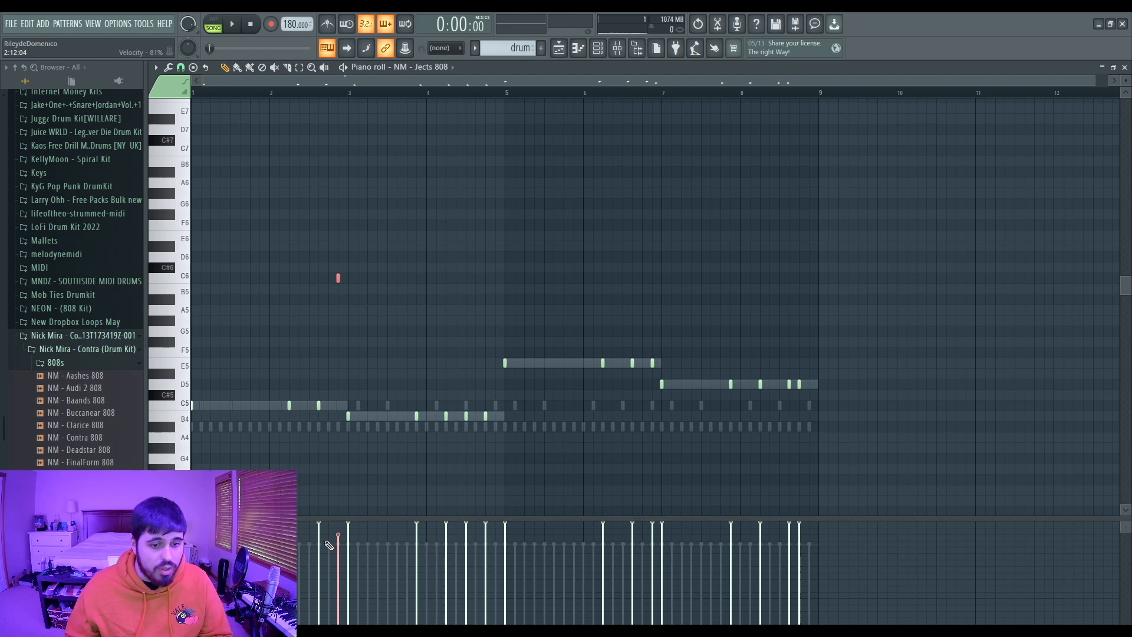
pyautogui.click(337, 278)
pyautogui.press('space')
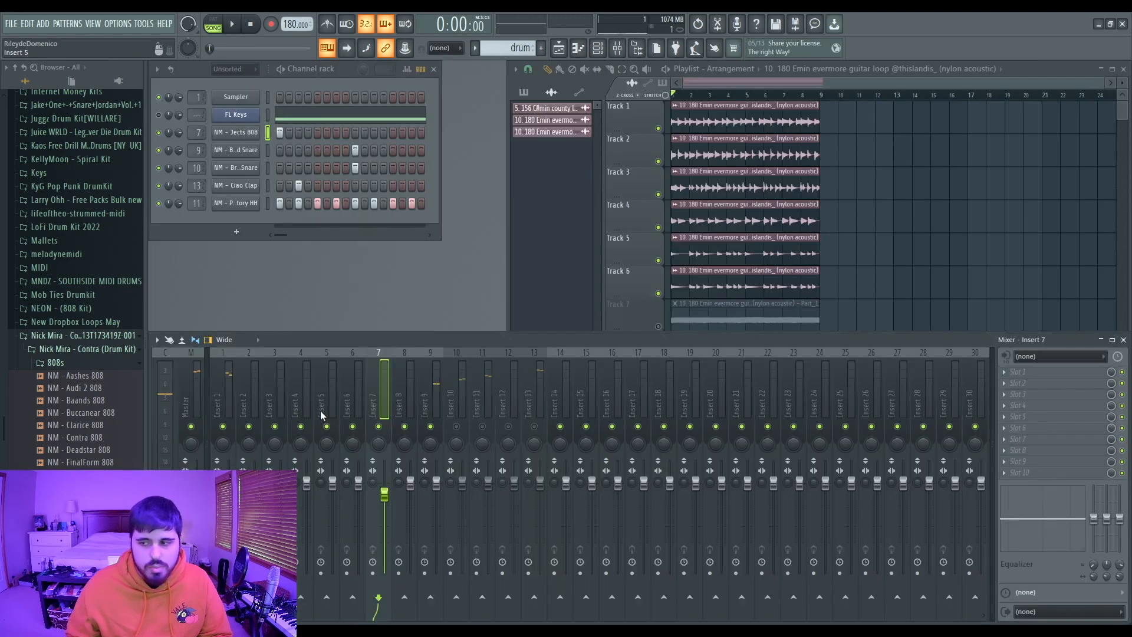
# - Mute the 808 and drum inserts and play the guitar loop on Insert 1 by itself
pyautogui.click(221, 408)
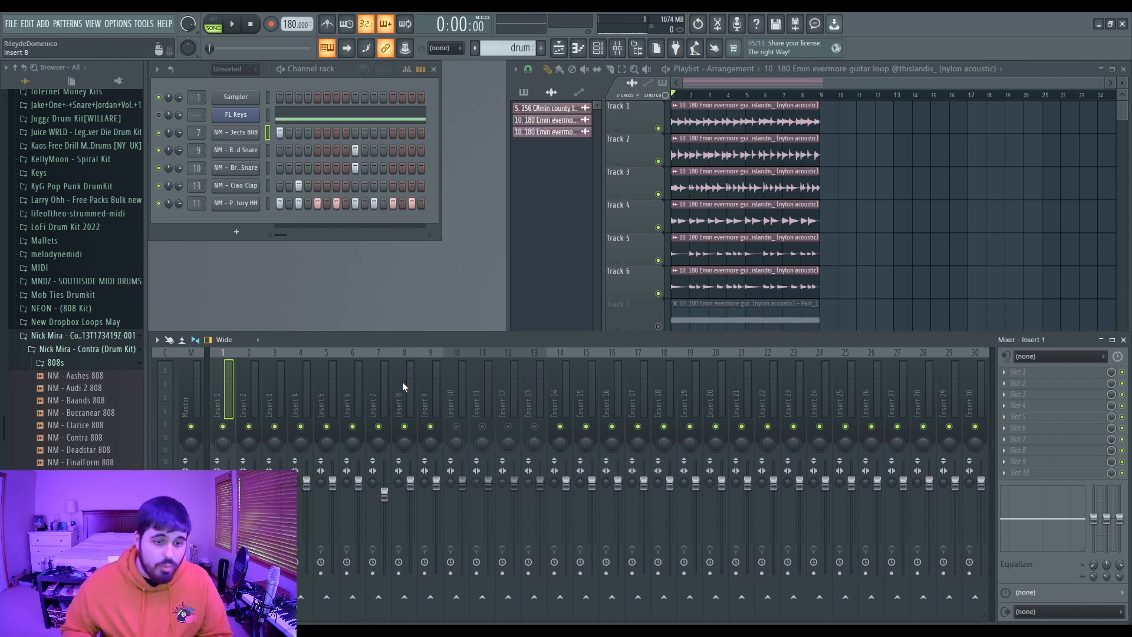
pyautogui.click(404, 426)
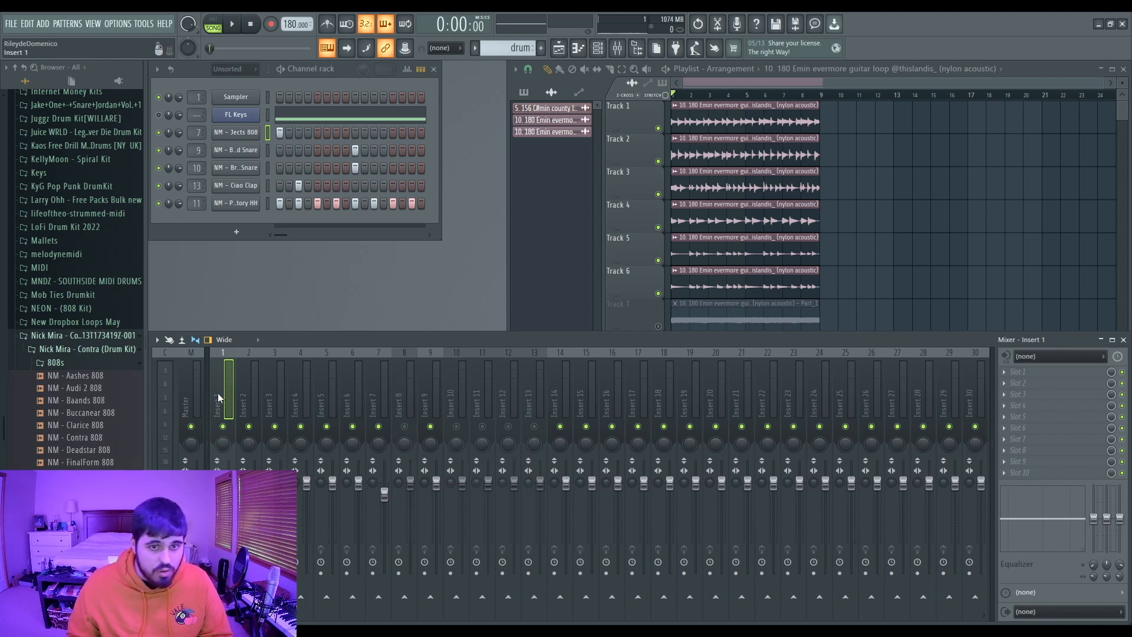
pyautogui.press('space')
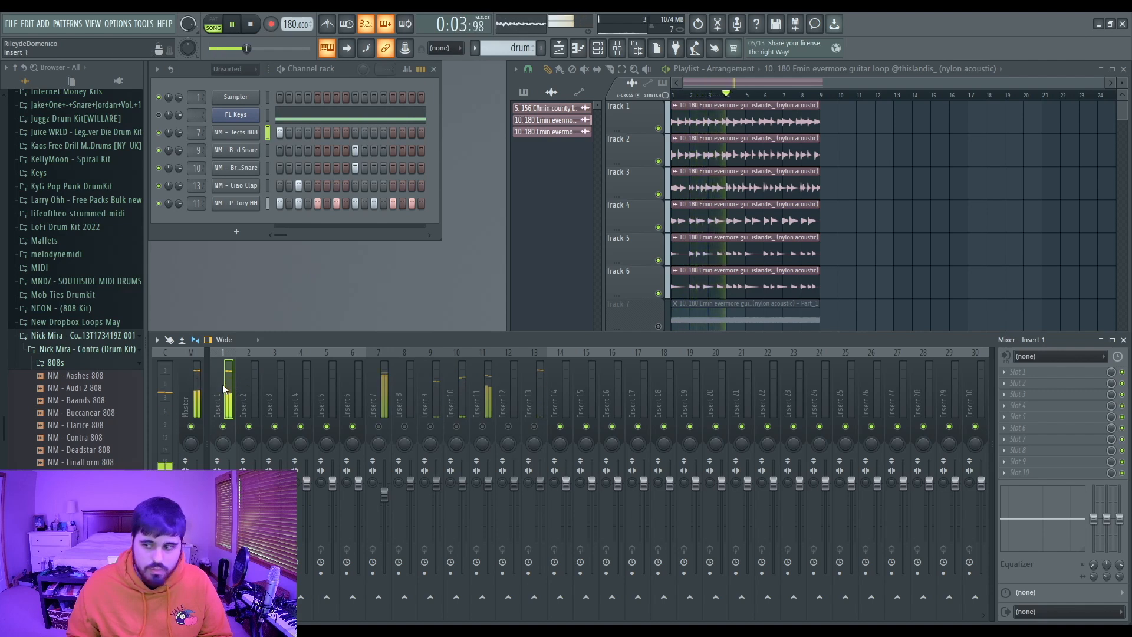
pyautogui.press('space')
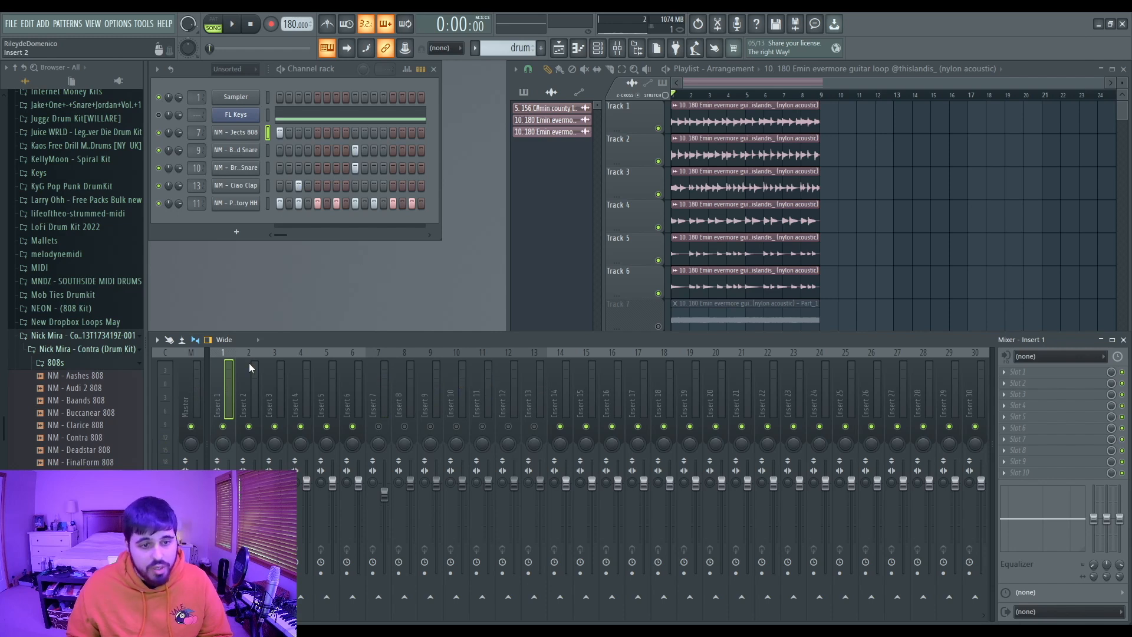
# - Unmute Insert 7, set the 808's volume to 93% (-1.6 dB) during playback, and adjust Insert 1's level against it
pyautogui.click(383, 433)
pyautogui.press('space')
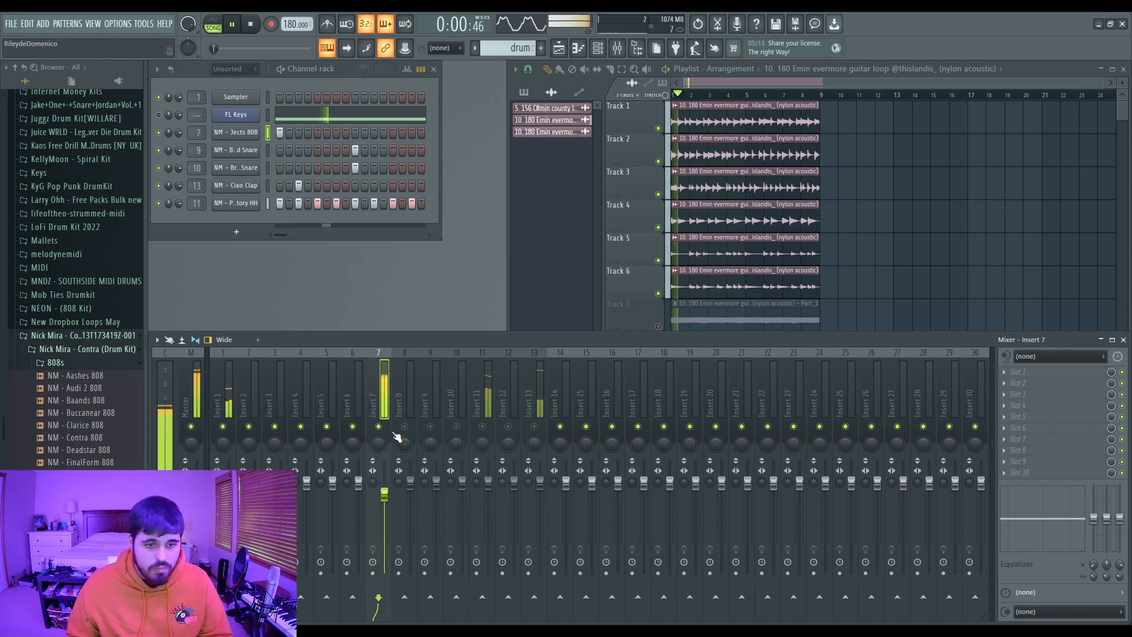
pyautogui.moveTo(384, 491); pyautogui.dragTo(384, 489)
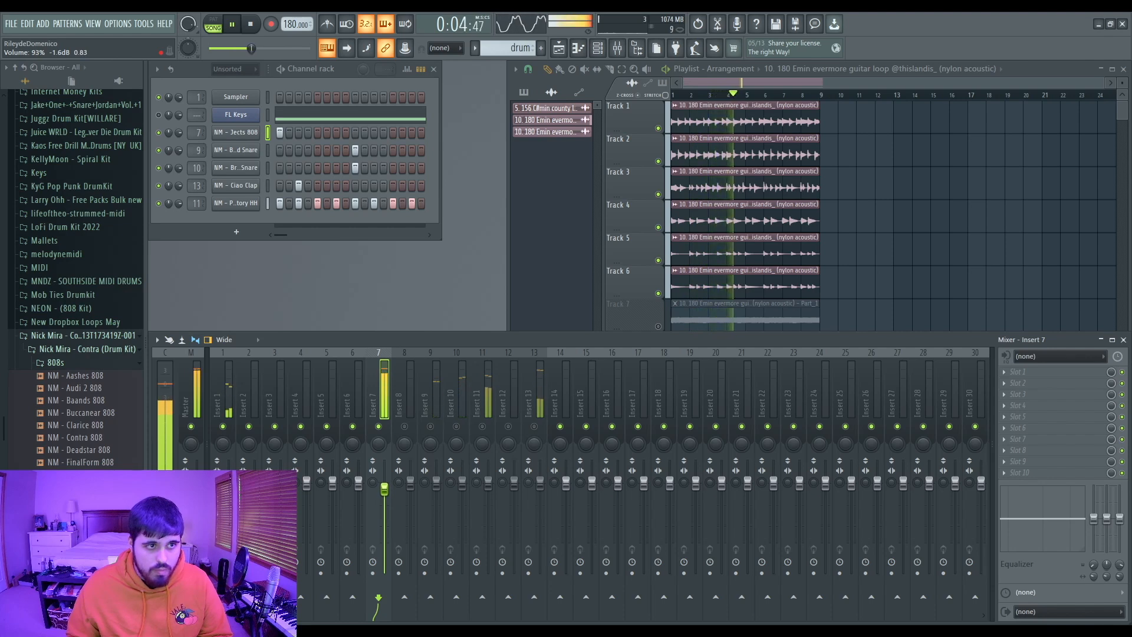
pyautogui.moveTo(229, 512); pyautogui.dragTo(228, 504)
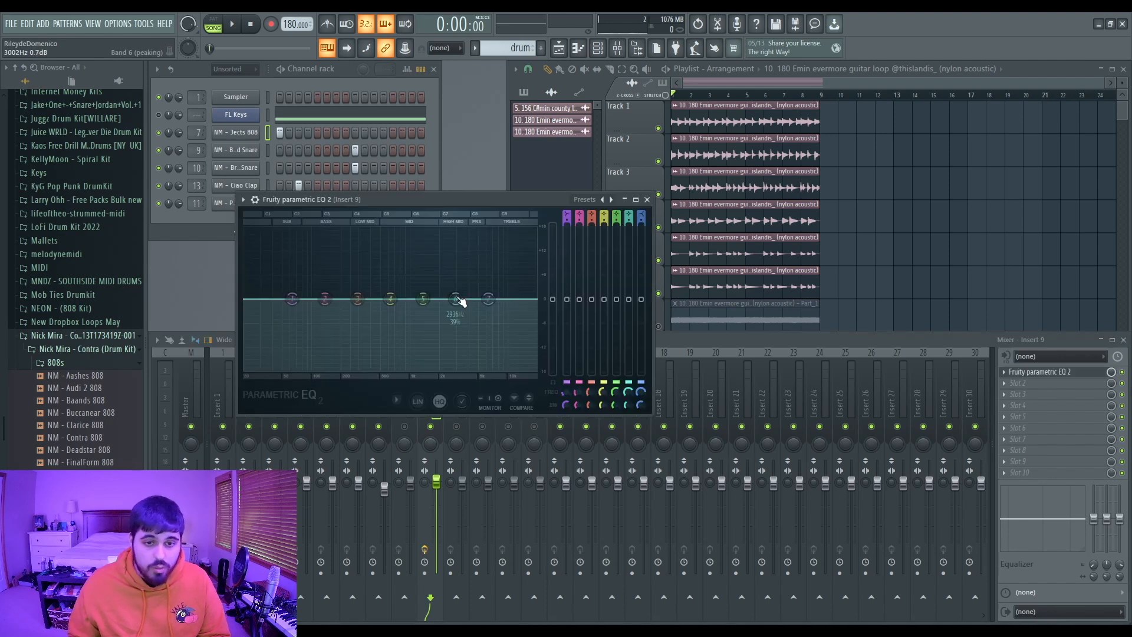
# - Boost band 6 slightly, just above 3 kHz, in the Fruity Parametric EQ 2 on the Band Snare's Insert 9
pyautogui.moveTo(455, 299); pyautogui.dragTo(471, 291)
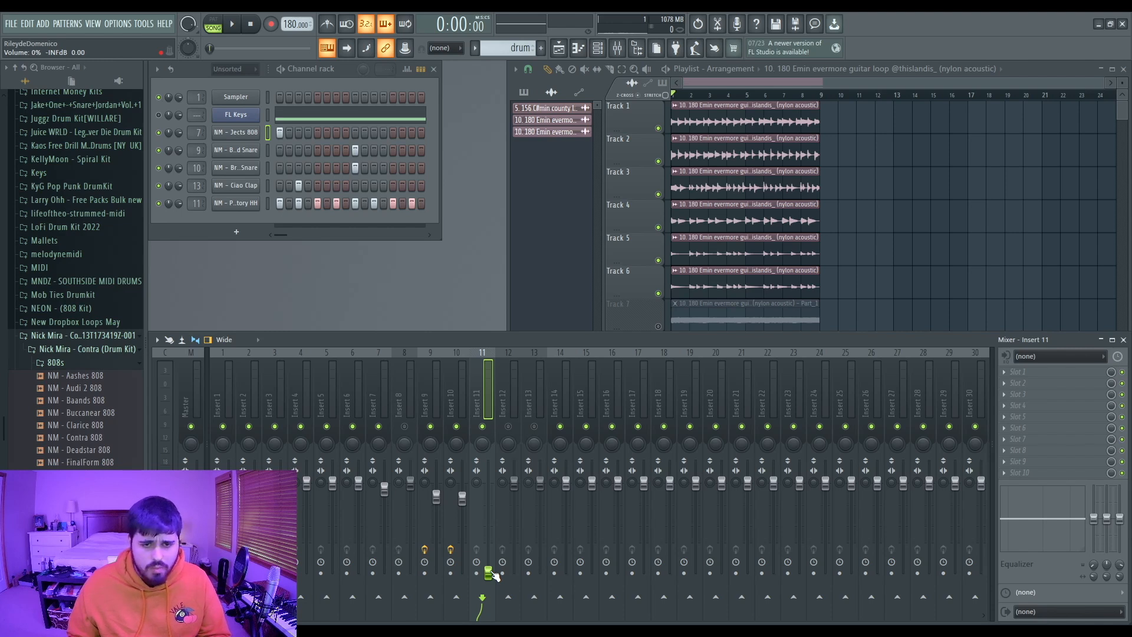
# - Set the hi-hat's Insert 11 to 56% (-11.0 dB), and unmute the clap's Insert 13 and lower its volume during playback
pyautogui.moveTo(492, 575); pyautogui.dragTo(489, 518)
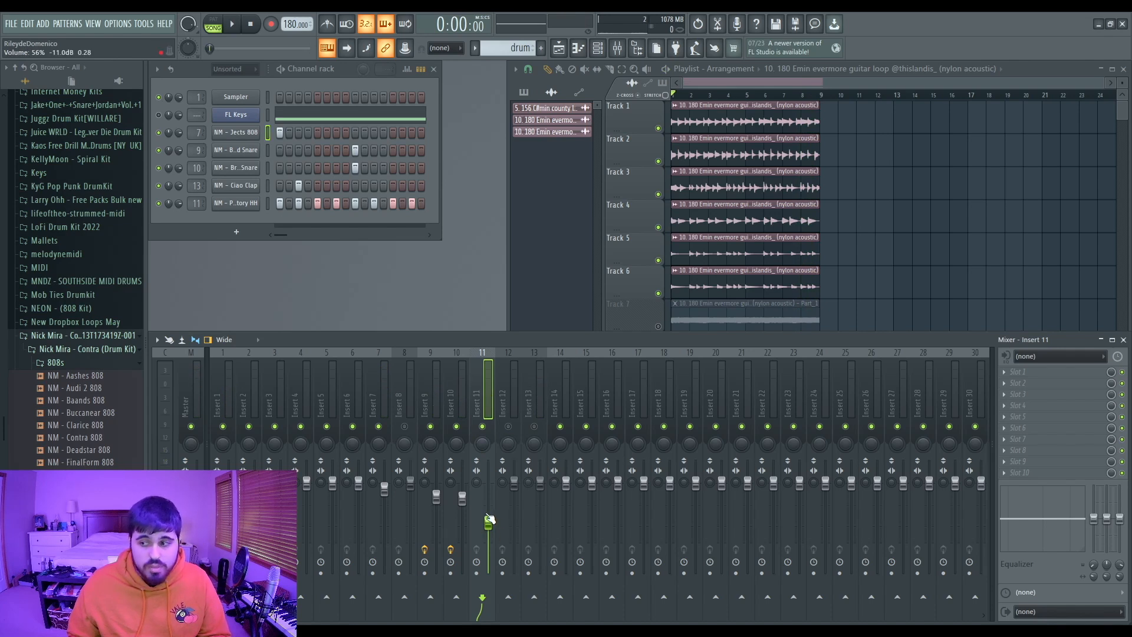
pyautogui.press('space')
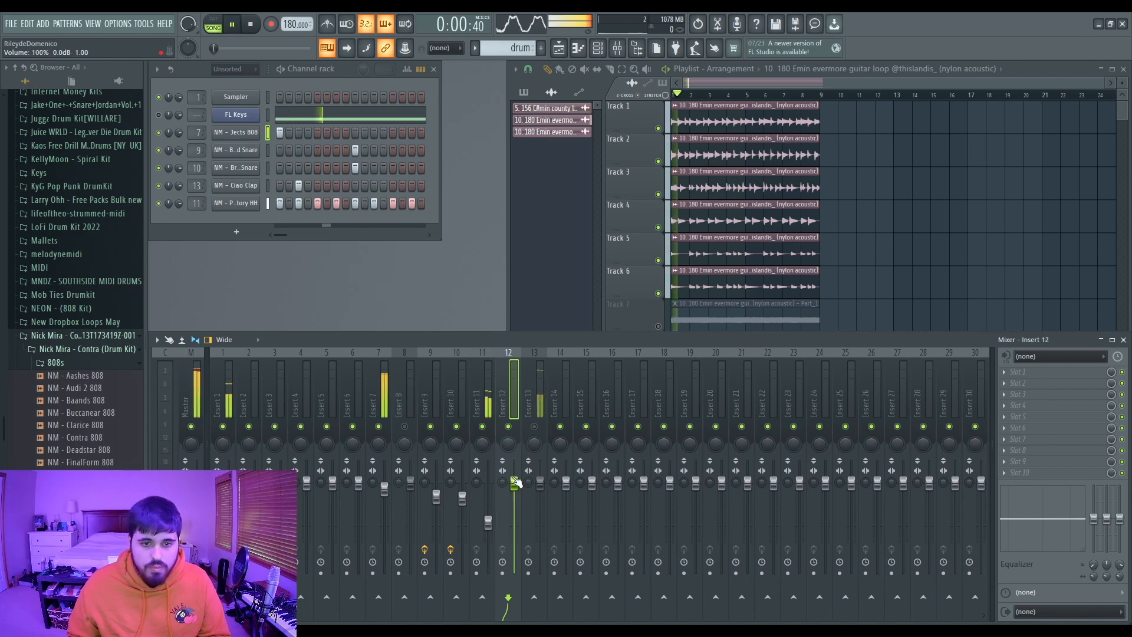
pyautogui.click(534, 427)
pyautogui.click(534, 426)
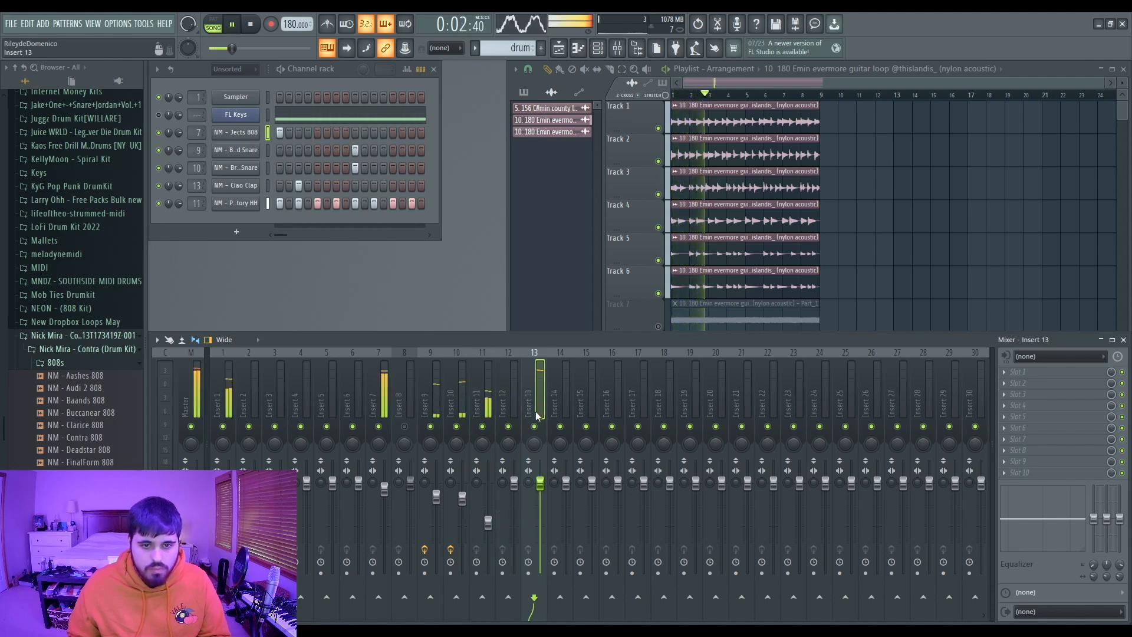
pyautogui.moveTo(540, 482); pyautogui.dragTo(540, 518)
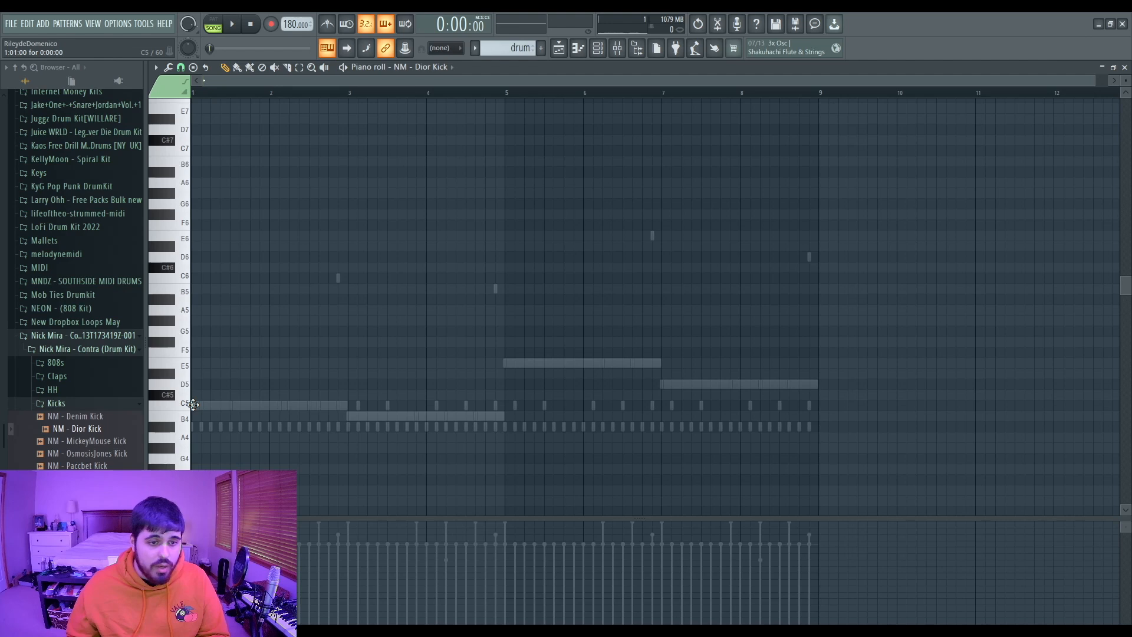
# - Draw an NM - Dior Kick pattern at C5 in bars 1 to 4 and duplicate it through bar 8
pyautogui.press('space')
pyautogui.moveTo(502, 93); pyautogui.dragTo(41, 135)
pyautogui.hotkey('ctrl', 'b')
pyautogui.keyDown('ctrl'); pyautogui.click(568, 170); pyautogui.keyUp('ctrl')
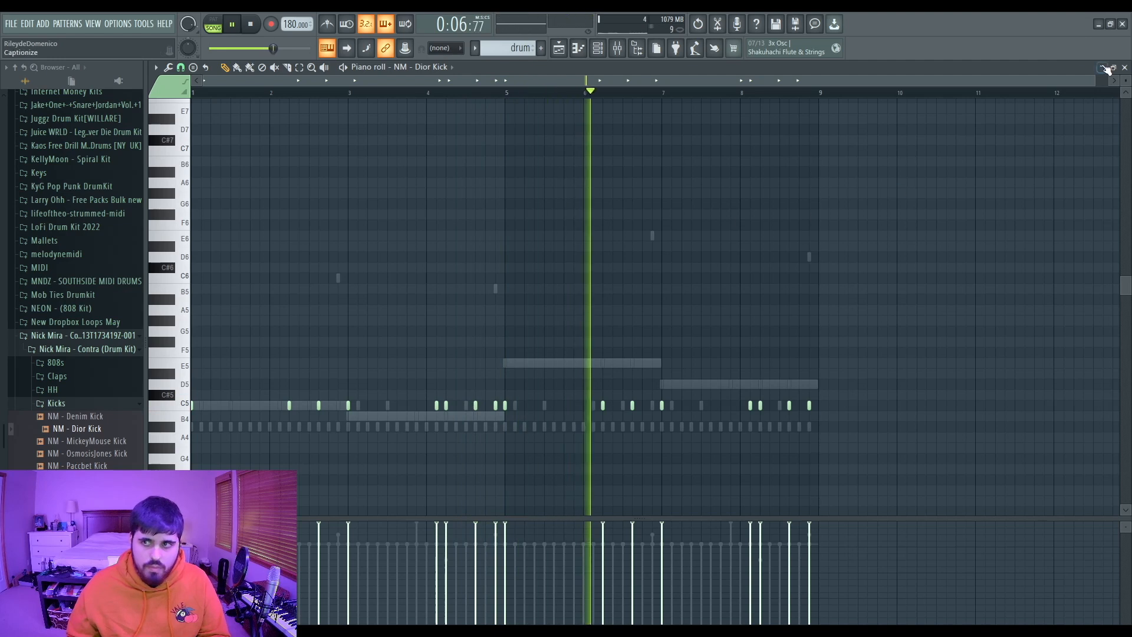
# - Play the 808 and Dior Kick in isolation and open Fruity Parametric EQ 2 on Inserts 7 and 8
pyautogui.press('F6')
pyautogui.click(1124, 68)
pyautogui.press('space')
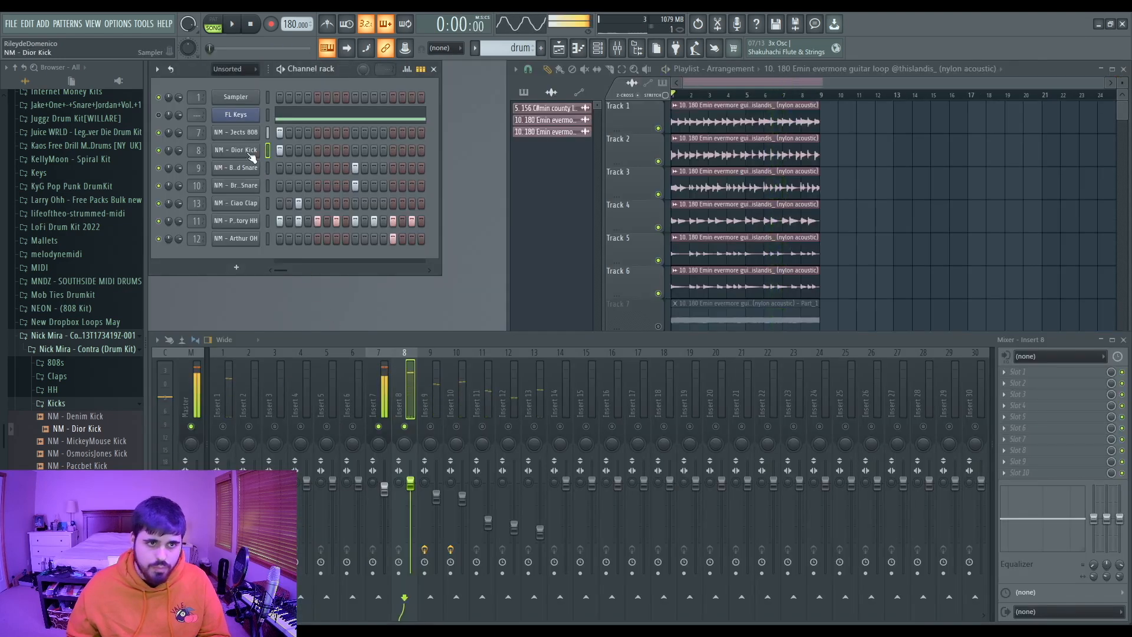
pyautogui.click(248, 152)
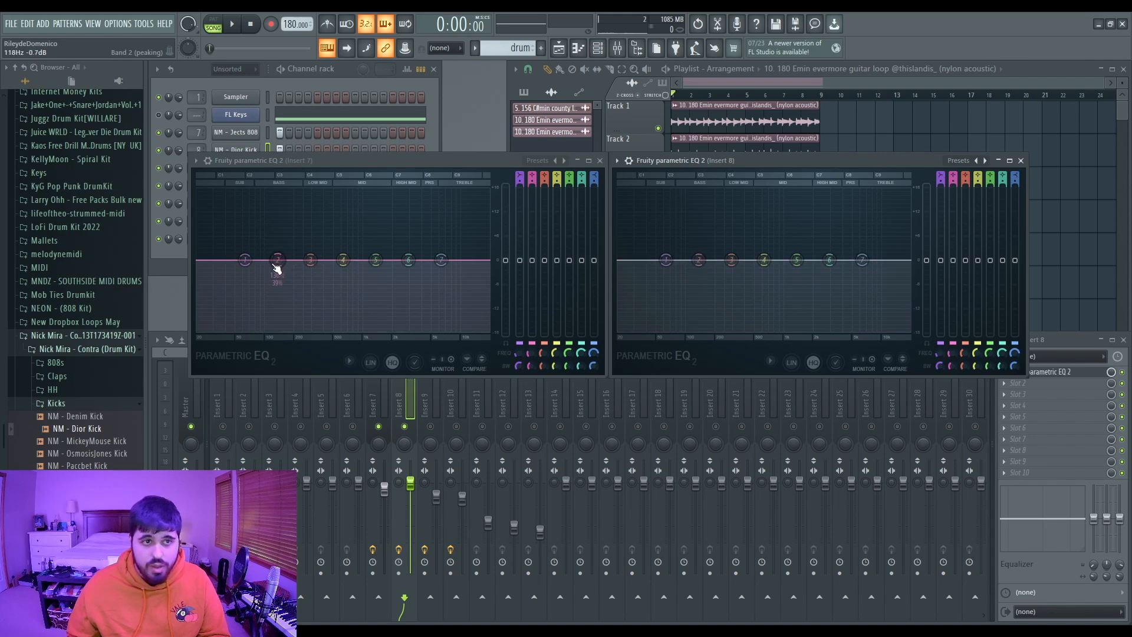
# - Boost band 2 of the kick's Insert 8 EQ to about 143 Hz, 2 dB, and cut band 2 slightly on the 808's Insert 7
pyautogui.press('space')
pyautogui.moveTo(700, 255); pyautogui.dragTo(700, 252)
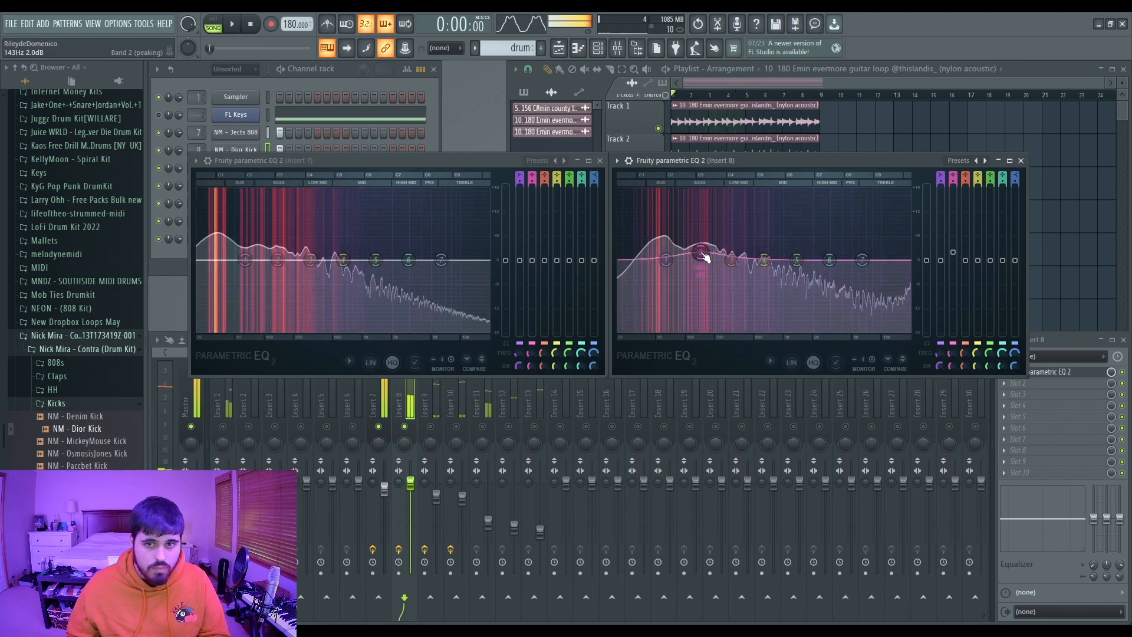
pyautogui.press('space')
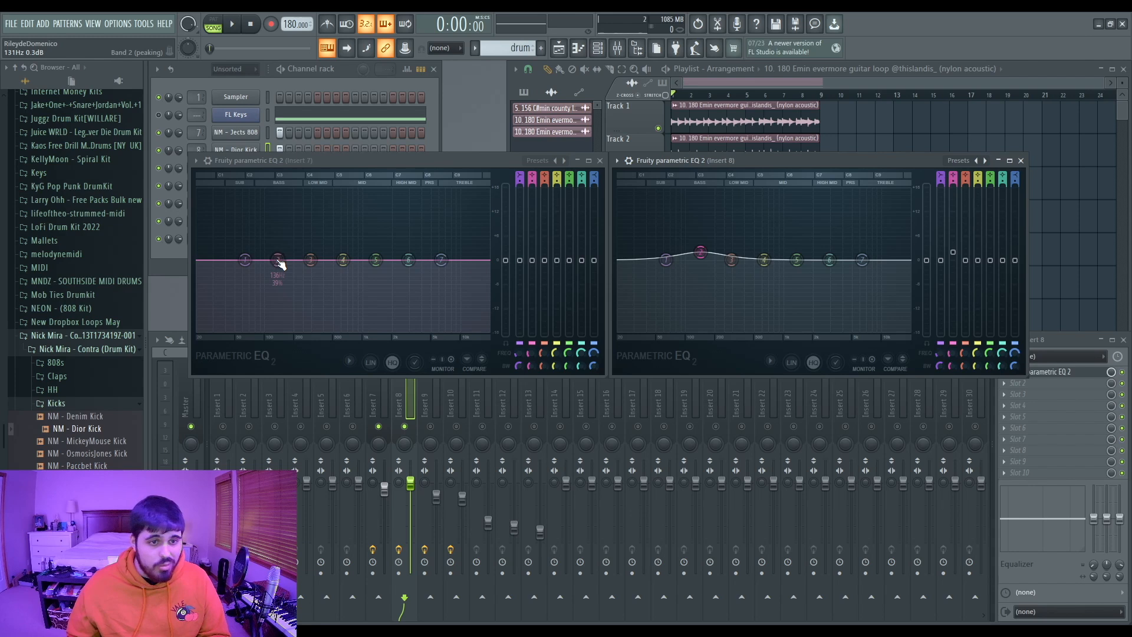
pyautogui.moveTo(279, 264); pyautogui.dragTo(280, 269)
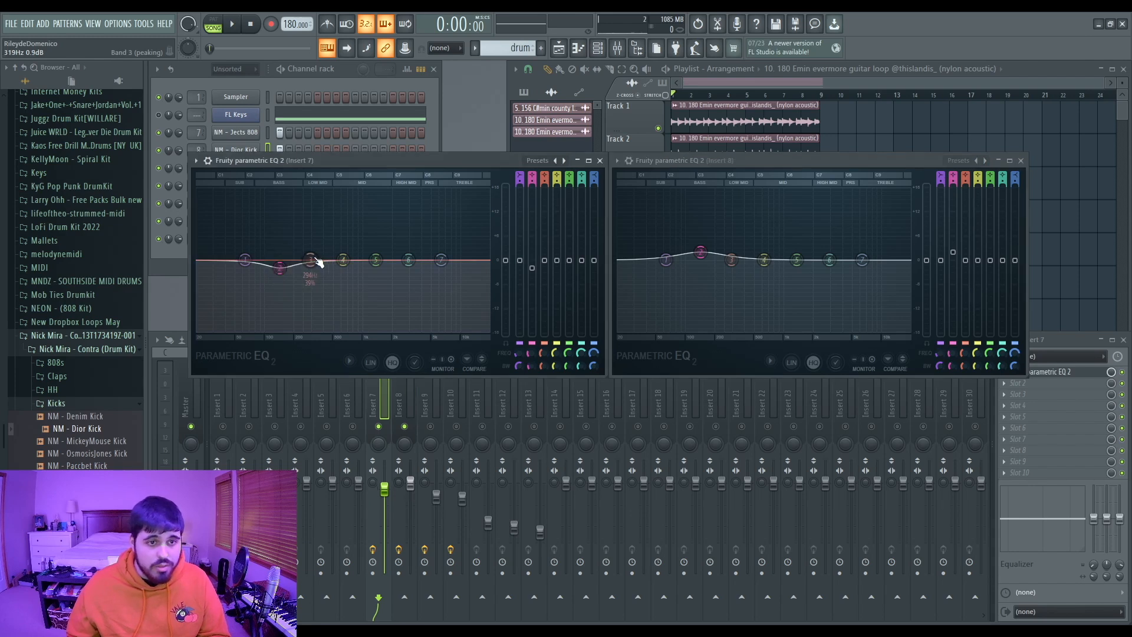
pyautogui.scroll(-5, 318, 262)
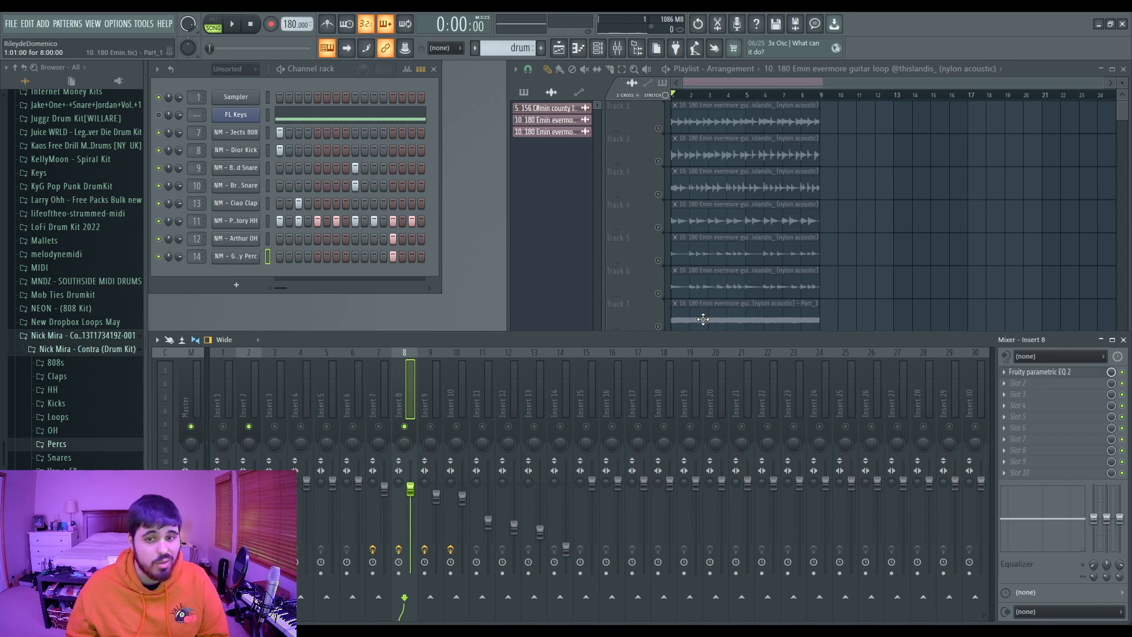
# - Sidechain the kick's Insert 8 to the Part_1 guitar clip's Insert 2, set the Fruity Limiter there to COMP mode and play it back
pyautogui.doubleClick(702, 319)
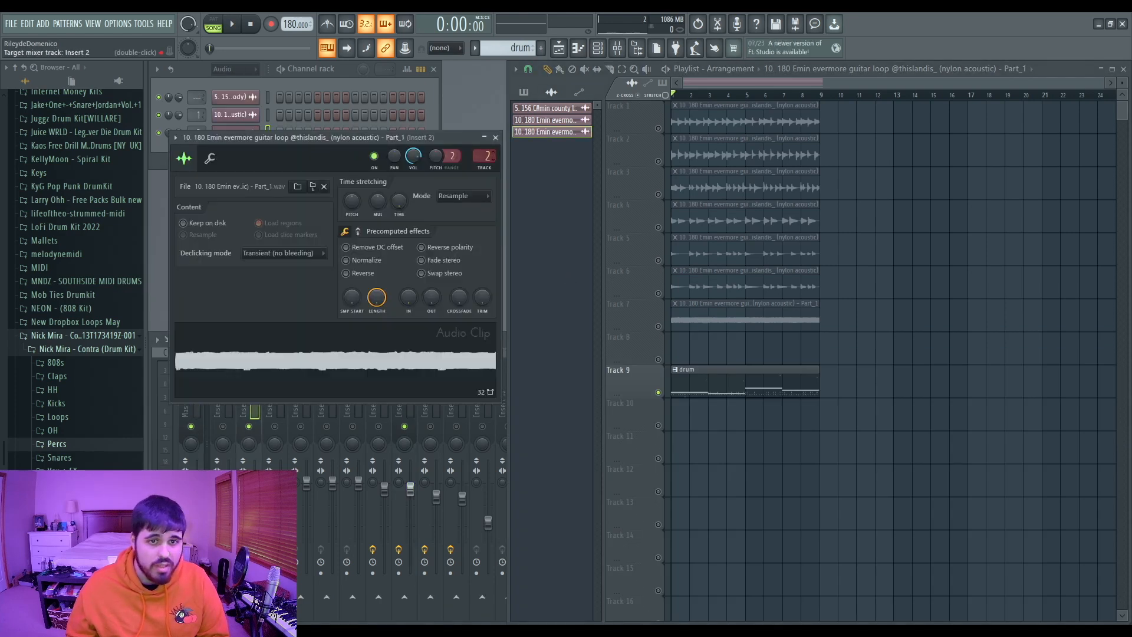
pyautogui.click(497, 138)
pyautogui.click(405, 370)
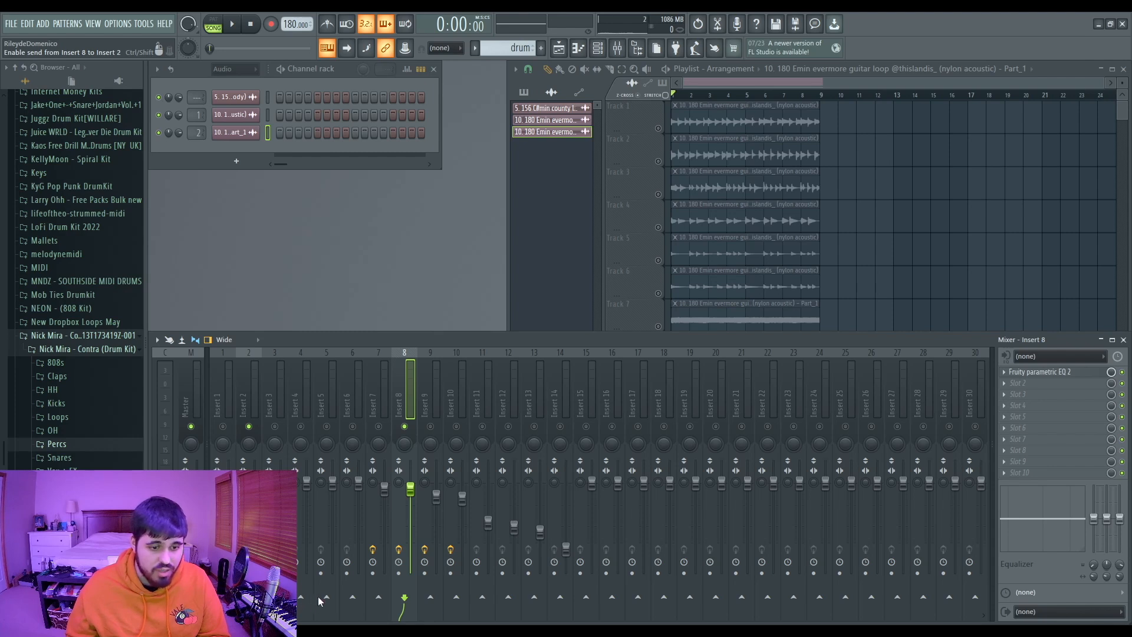
pyautogui.click(248, 396)
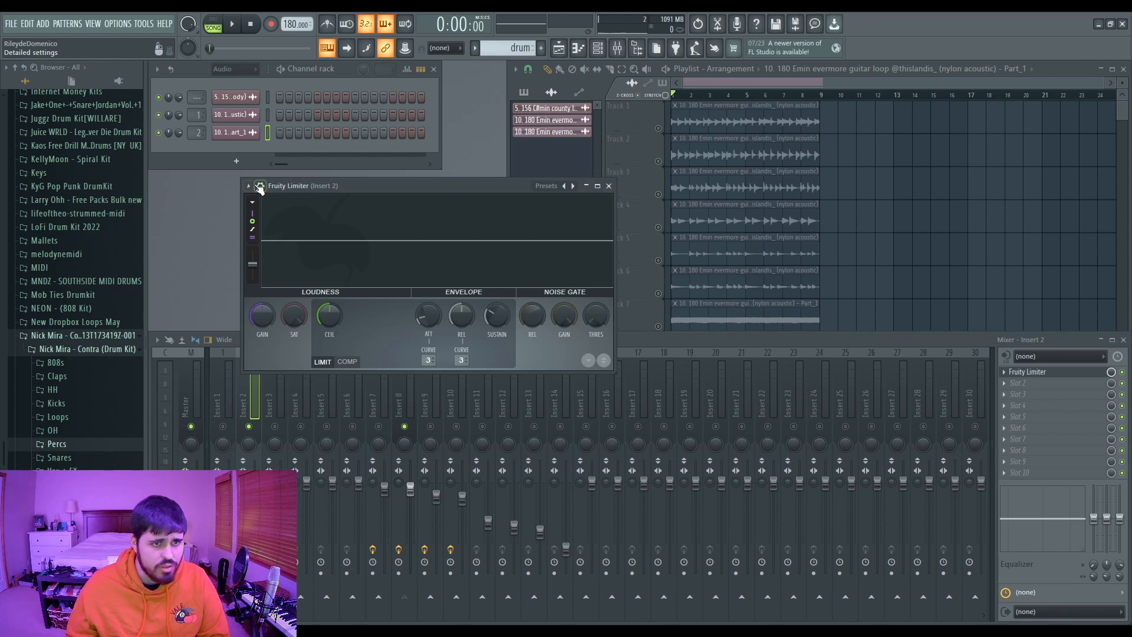
pyautogui.click(346, 361)
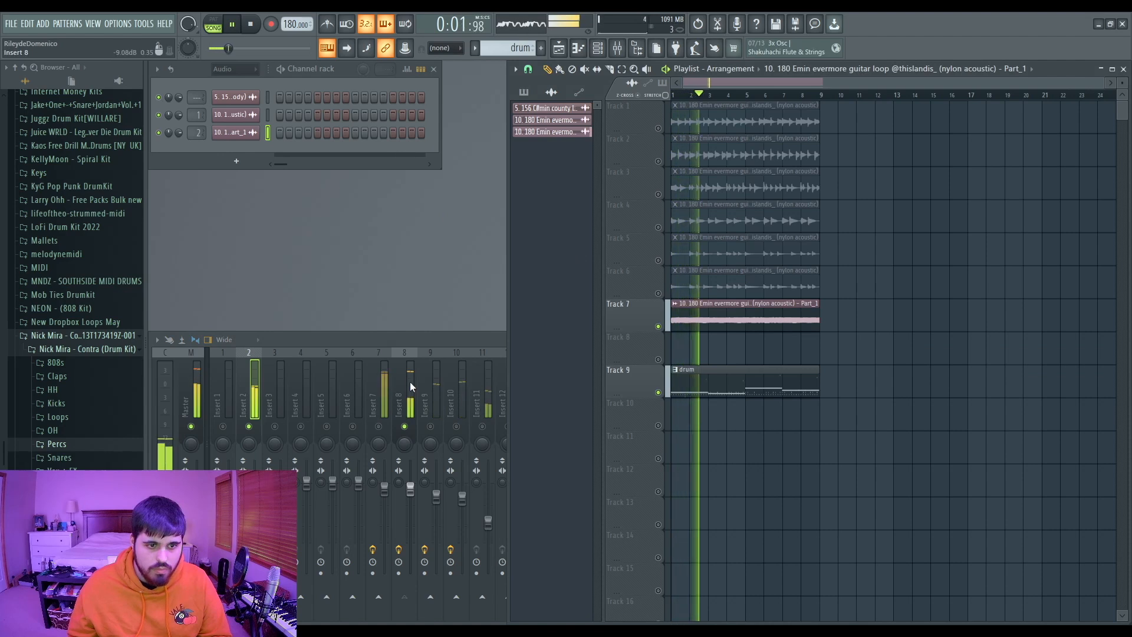
pyautogui.press('space')
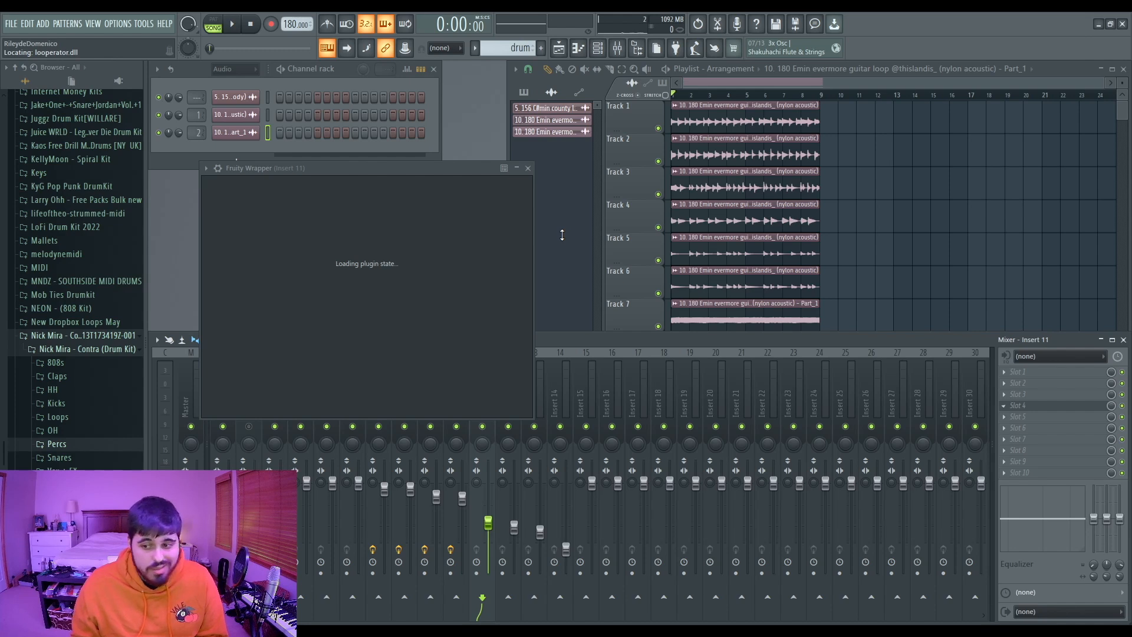
# - Load Looperator in slot 4 of the hi-hat's Insert 11 and audition its user presets HH Sauce 10 and HH Sauce 7 during playback
pyautogui.click(562, 235)
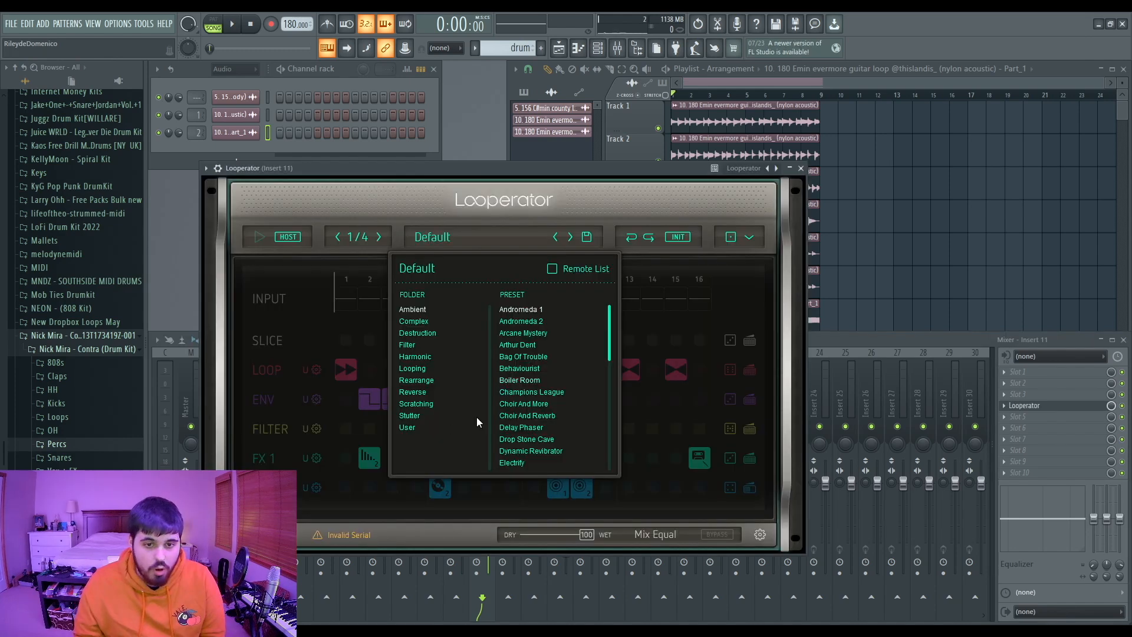
pyautogui.click(407, 427)
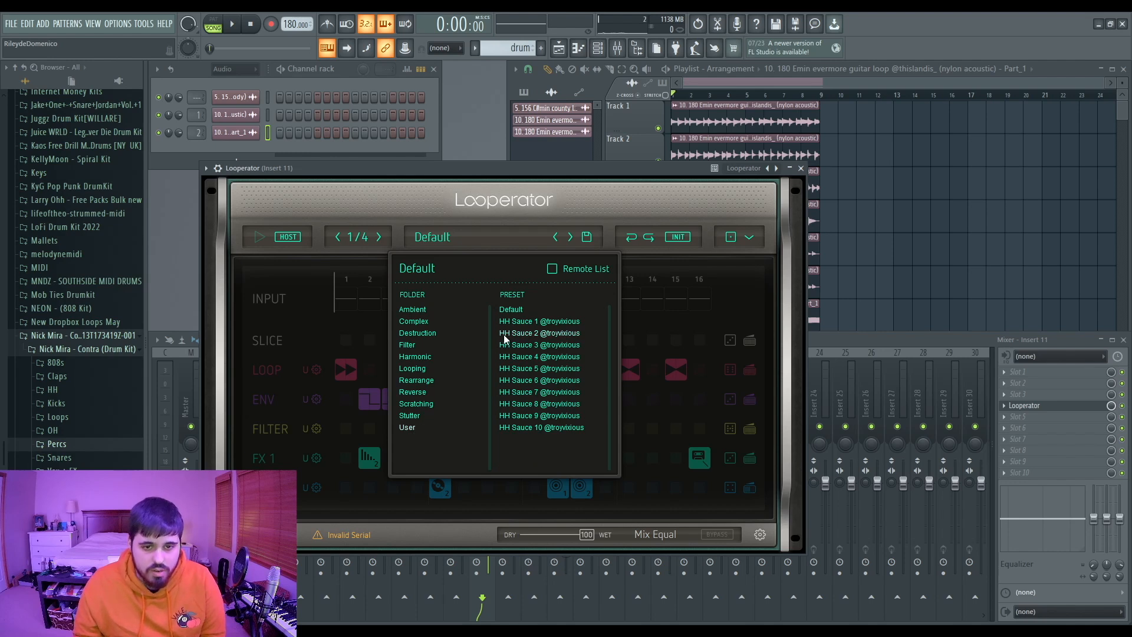
pyautogui.click(529, 428)
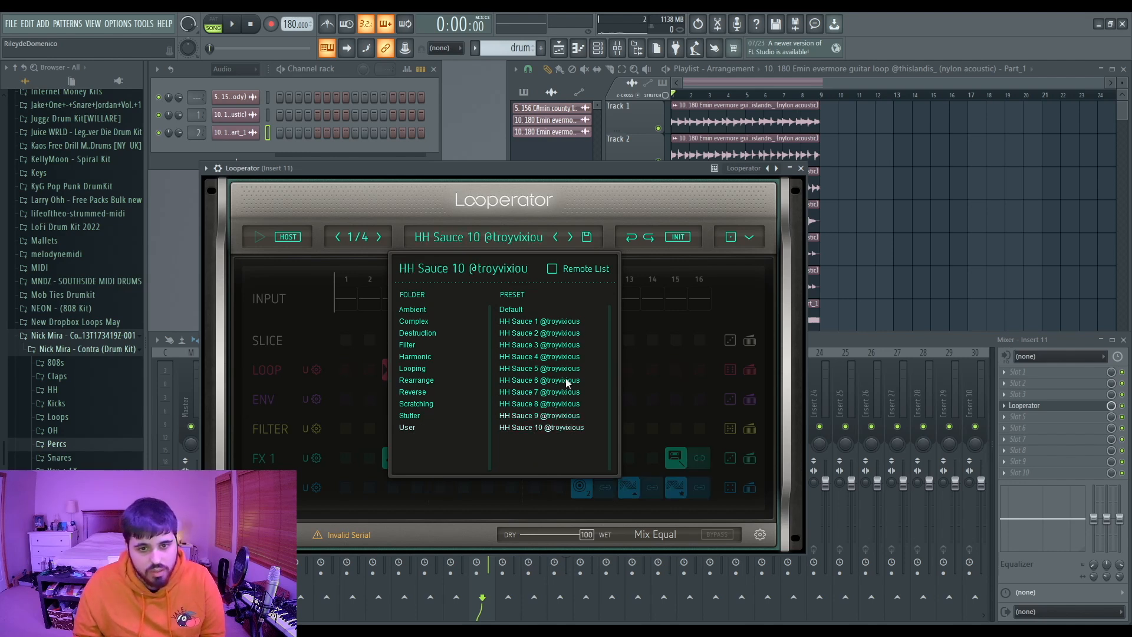
pyautogui.click(731, 289)
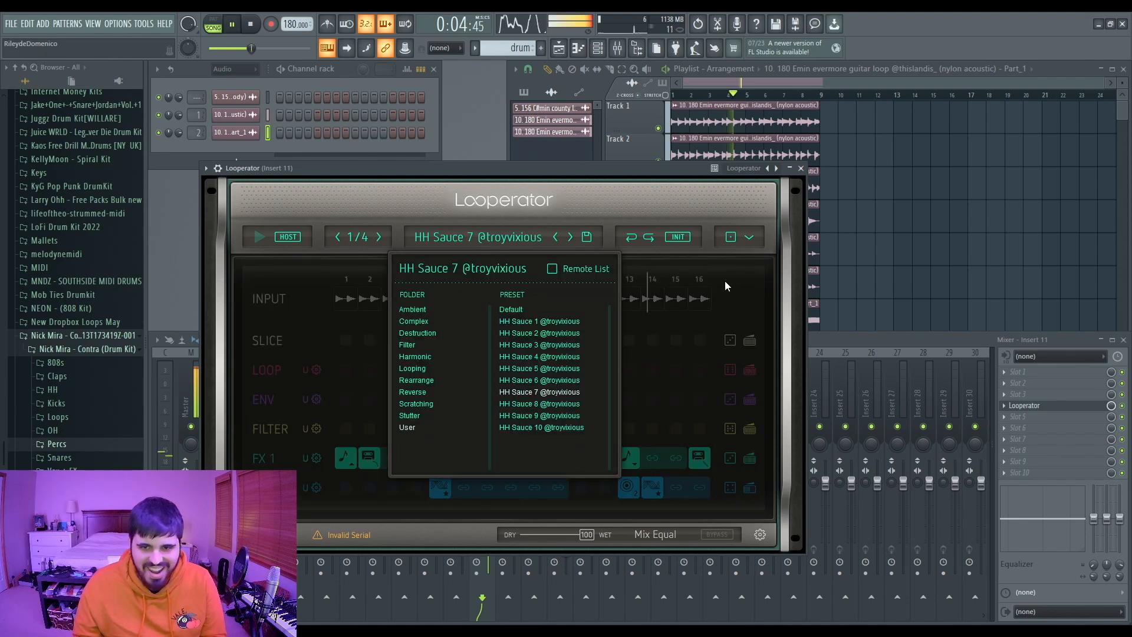
pyautogui.click(735, 289)
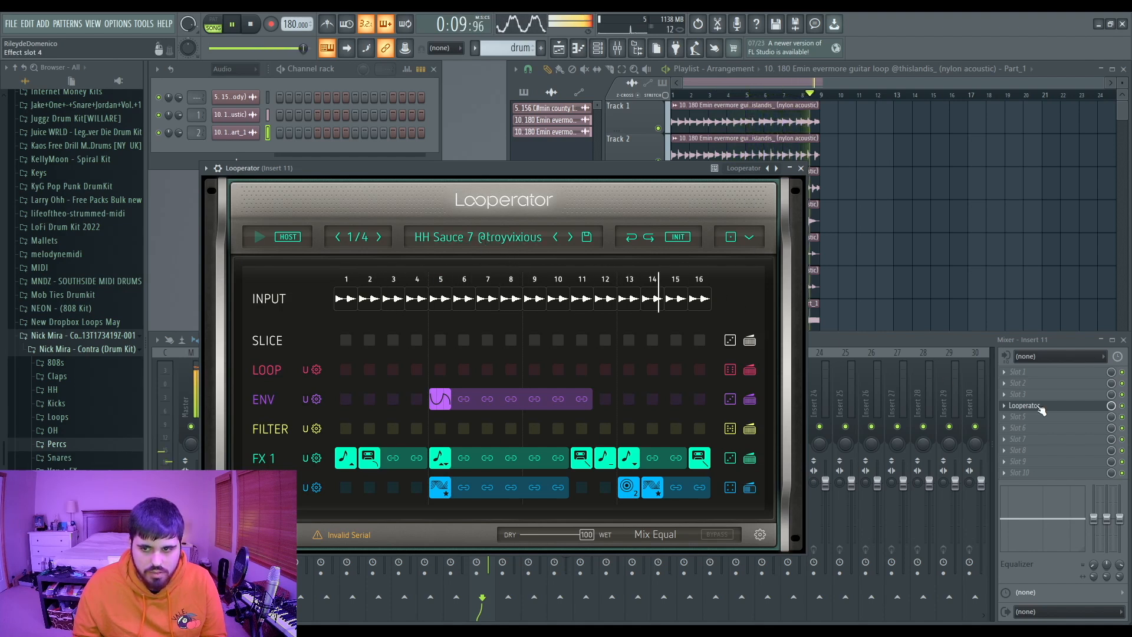
# - Lower Looperator's mix level on Insert 11 and try the HH Sauce 4 preset with the hi-hat in isolation
pyautogui.moveTo(1111, 405); pyautogui.dragTo(1111, 455)
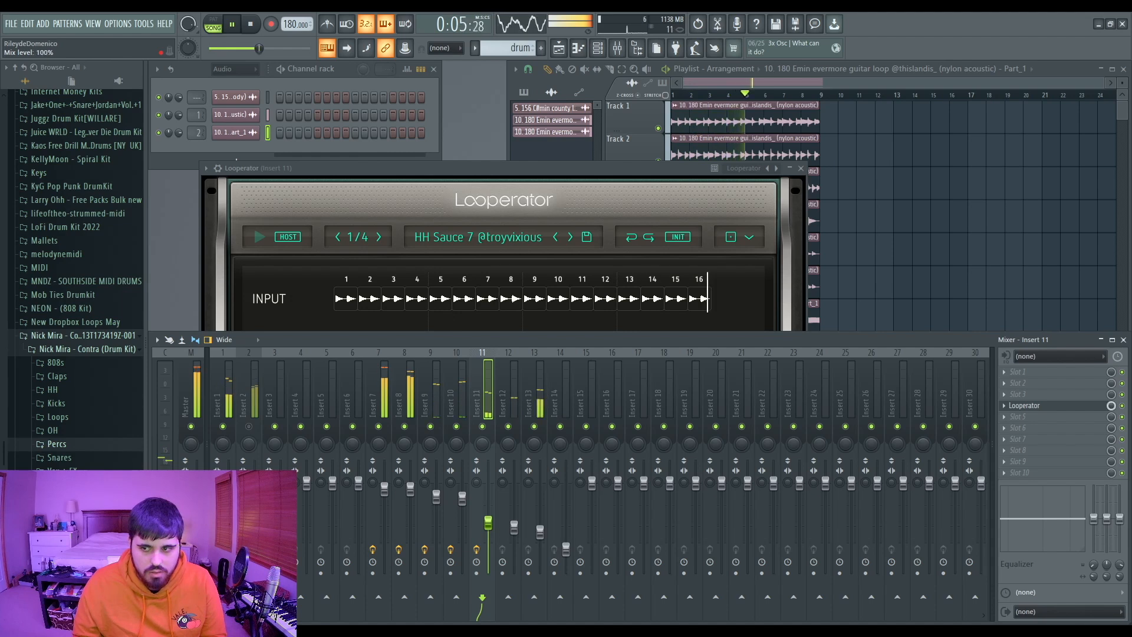
pyautogui.click(536, 246)
pyautogui.click(523, 238)
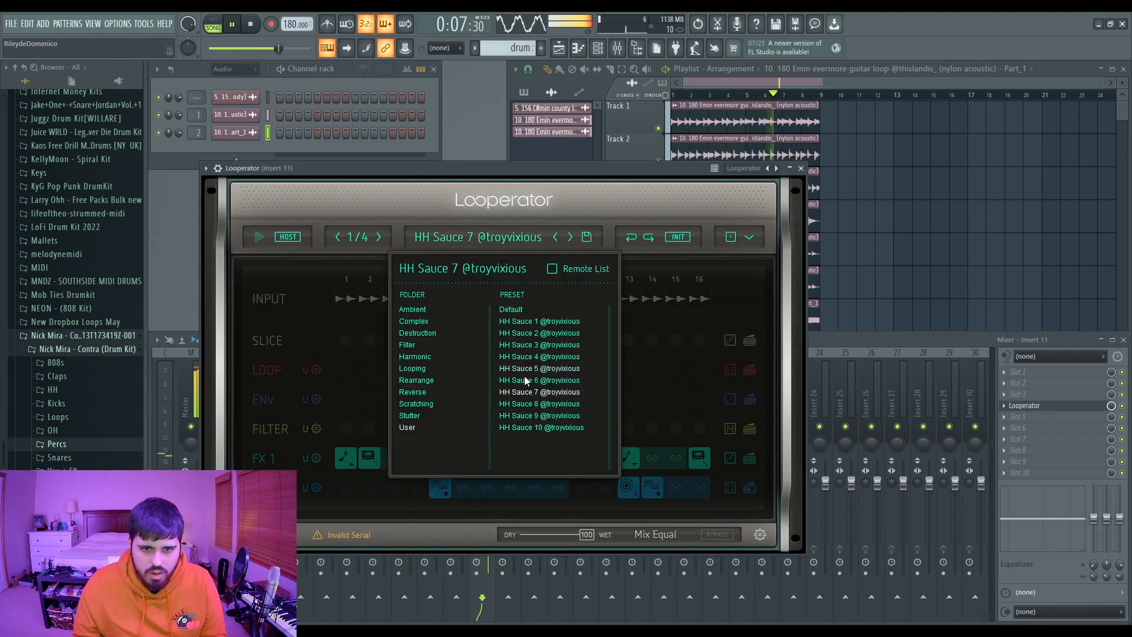
pyautogui.click(525, 380)
pyautogui.click(502, 207)
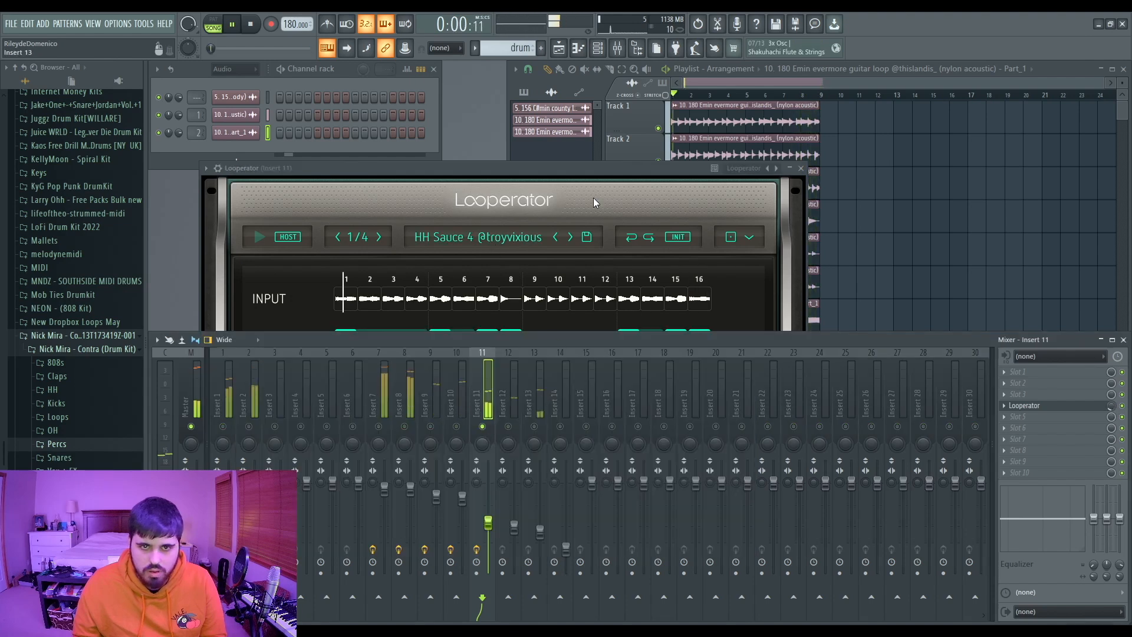
pyautogui.moveTo(572, 165); pyautogui.dragTo(571, 158)
# - Audition Looperator's HH Sauce 3 preset at 100% mix level on Insert 11, then select HH Sauce 2
pyautogui.click(525, 232)
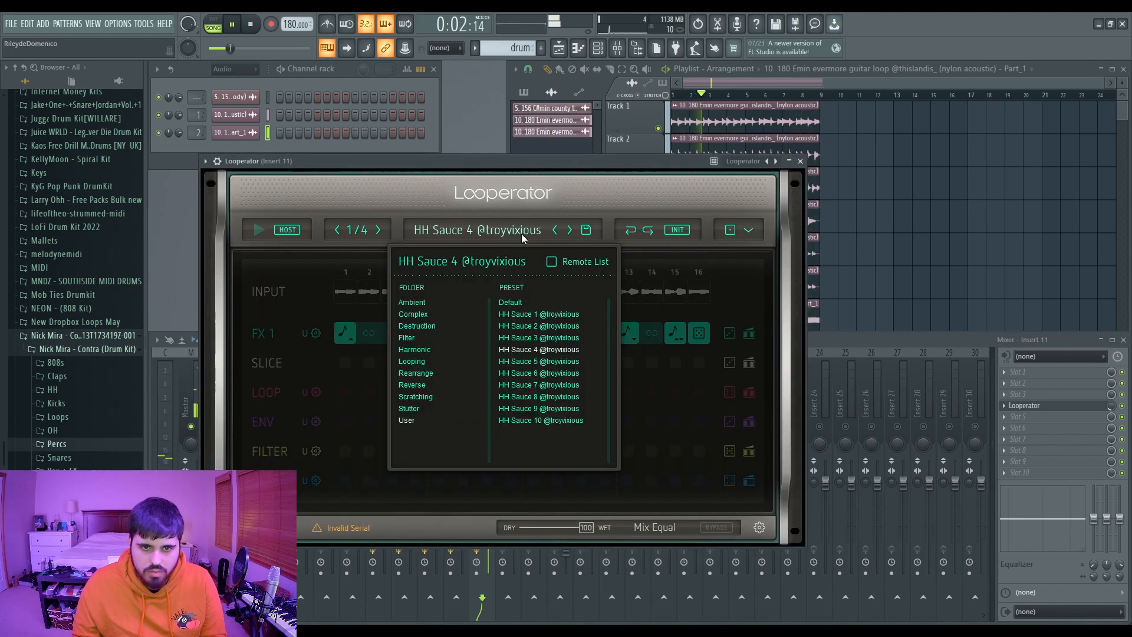
pyautogui.click(538, 337)
pyautogui.moveTo(1110, 406); pyautogui.dragTo(1110, 360)
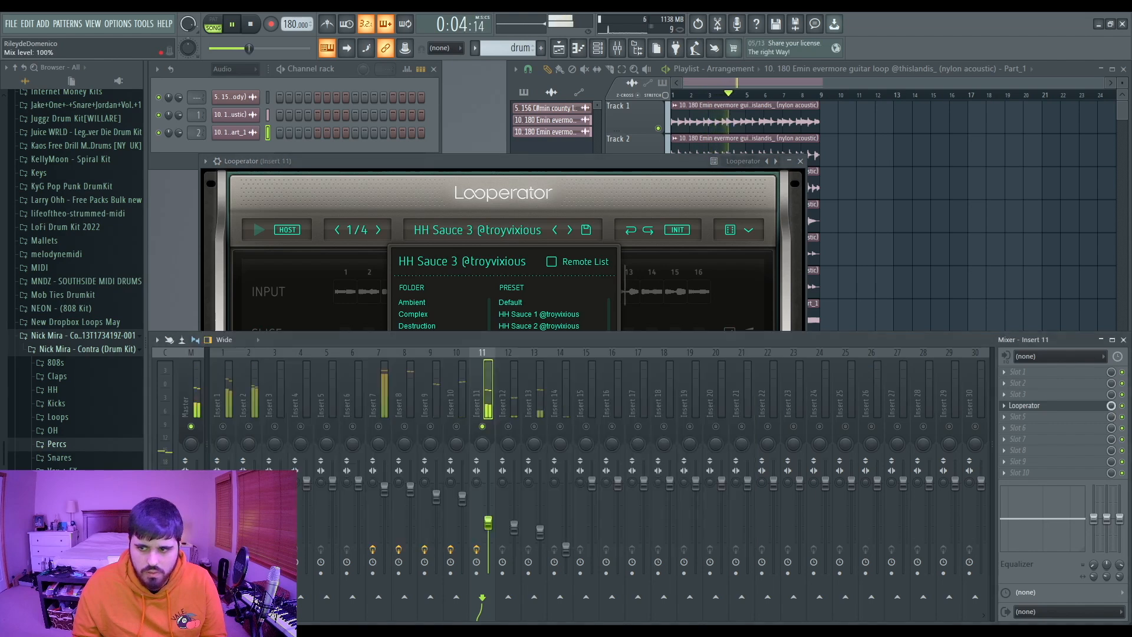
pyautogui.click(481, 163)
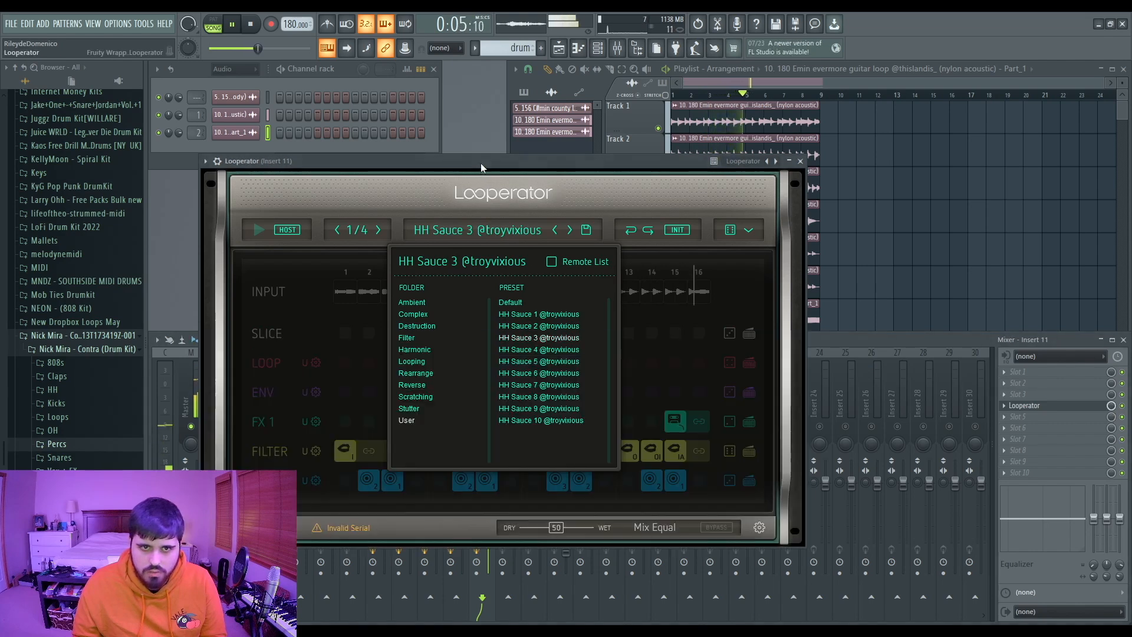
pyautogui.click(519, 324)
pyautogui.click(578, 193)
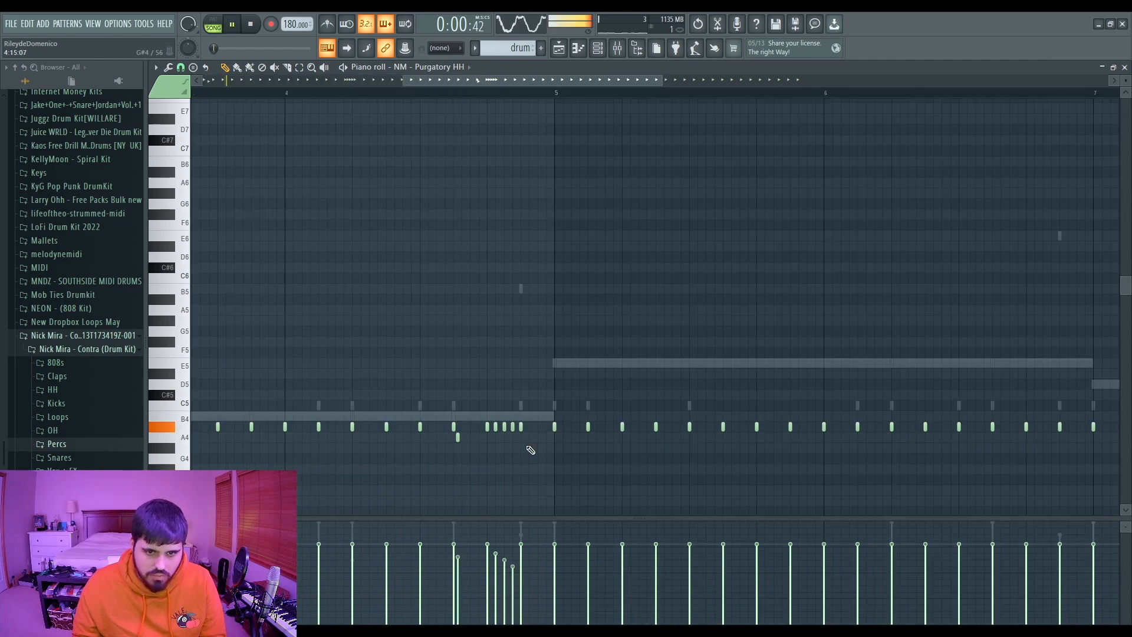
# - Add an A4 note near the end of bar 4 in the Purgatory HH pattern and apply the randomizer to its notes
pyautogui.click(525, 437)
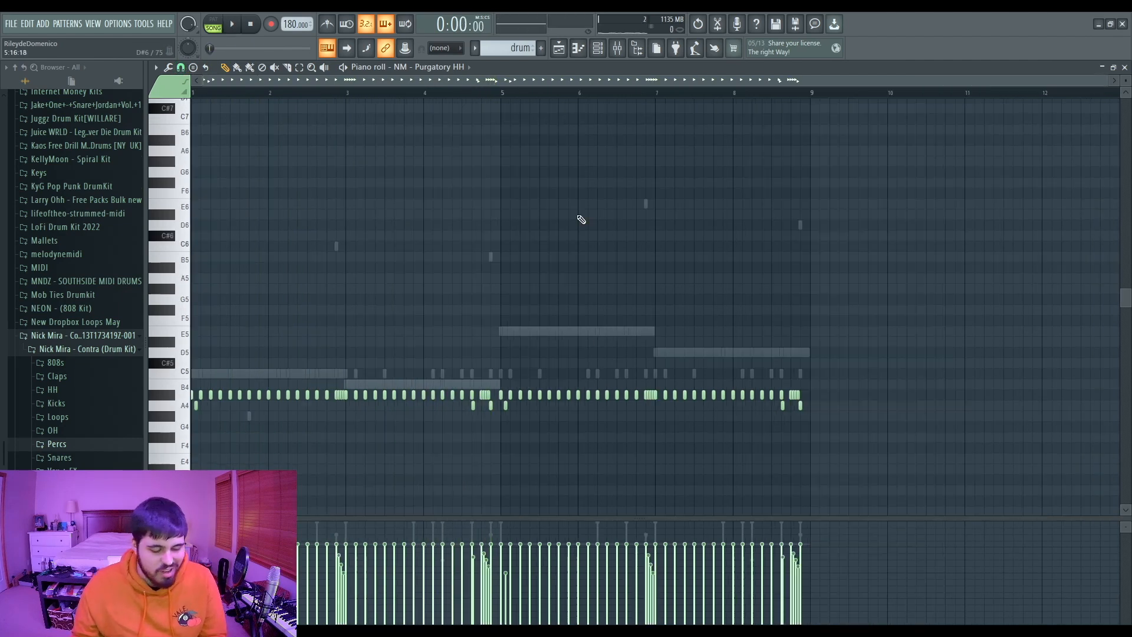
pyautogui.hotkey('alt', 'r')
pyautogui.moveTo(529, 379)
pyautogui.mouseDown()
pyautogui.moveTo(530, 362)
pyautogui.moveTo(530, 378)
pyautogui.moveTo(543, 375)
pyautogui.mouseUp()
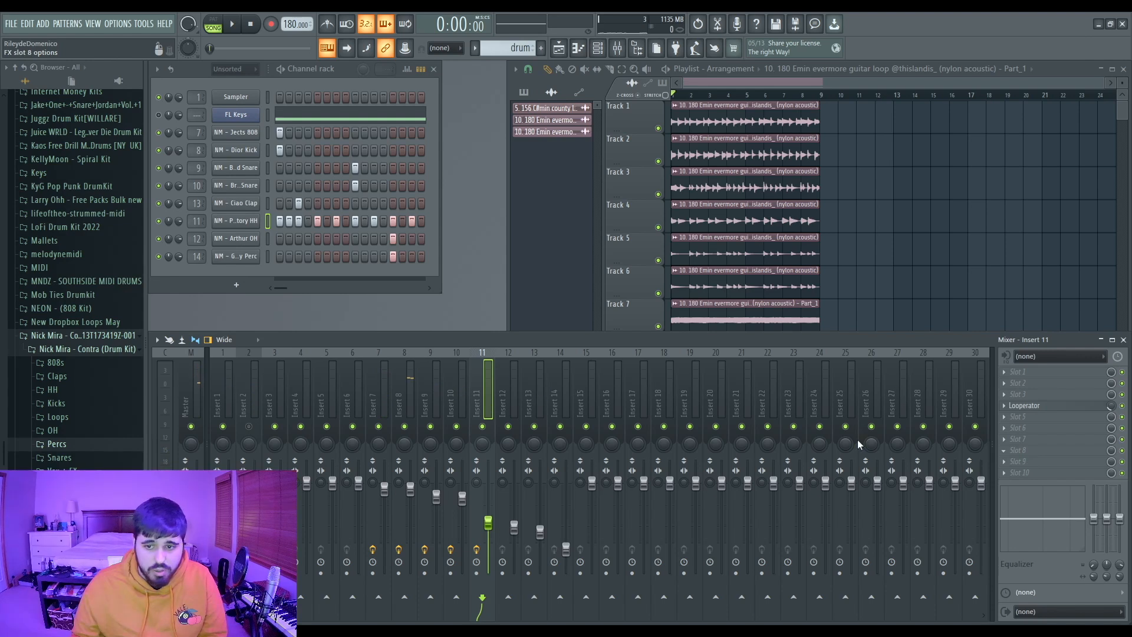
# - Load an effect in slot 8 of the hi-hat's Insert 11 and lower its mix level
pyautogui.click(872, 490)
pyautogui.moveTo(1111, 449); pyautogui.dragTo(1111, 459)
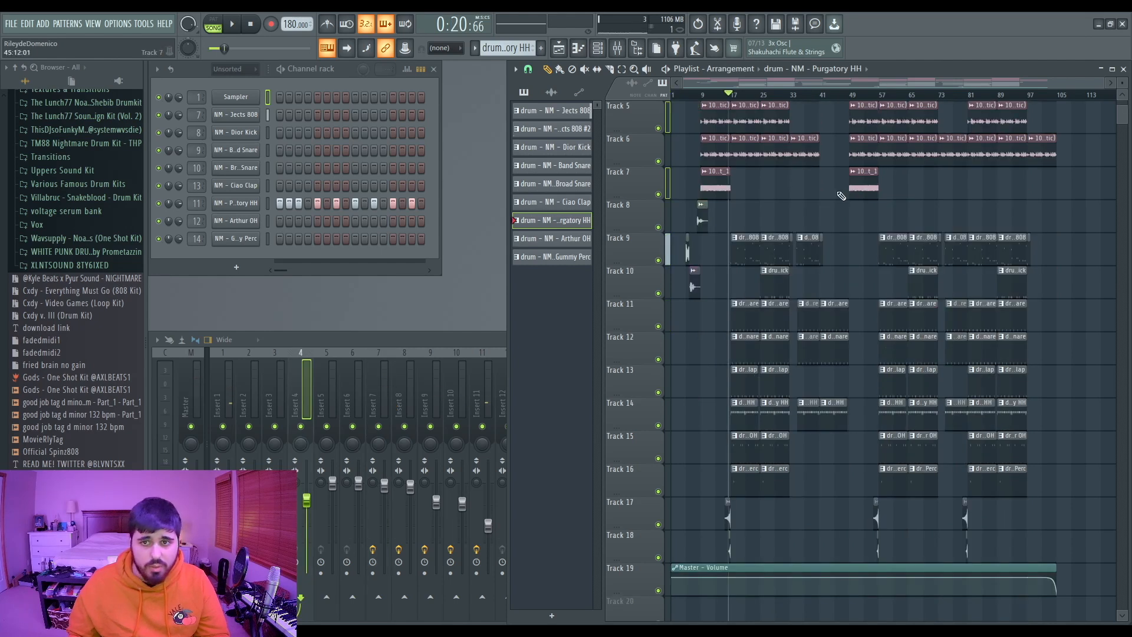
# - Review the full arrangement's tracks in the playlist and play the song from the beginning
pyautogui.scroll(-2, 803, 224)
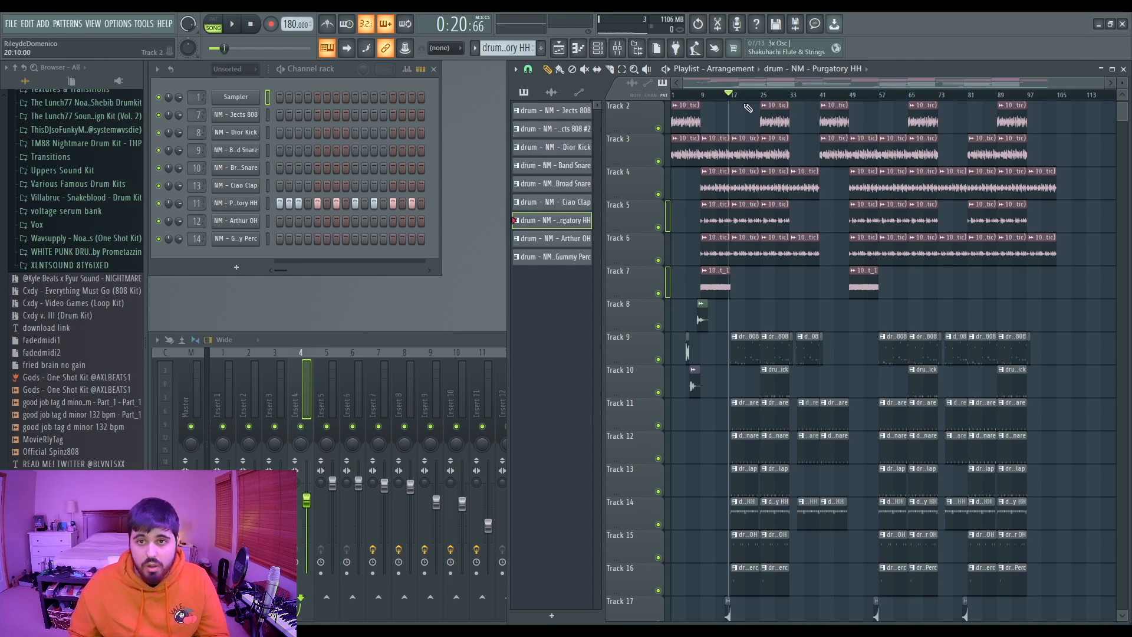
pyautogui.press('space')
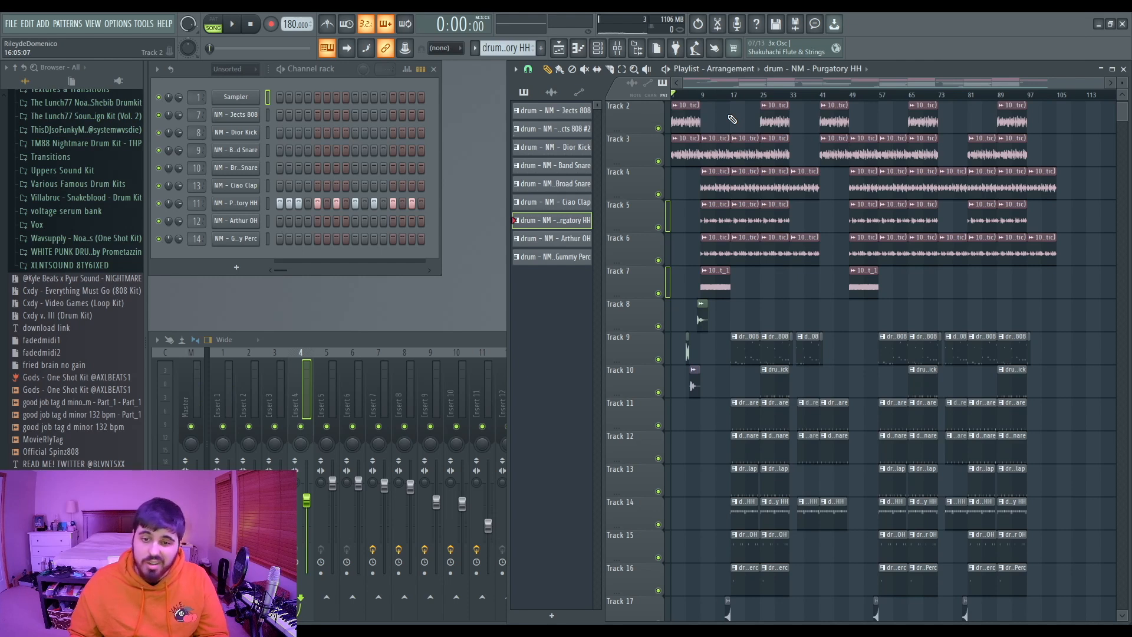
pyautogui.press('space')
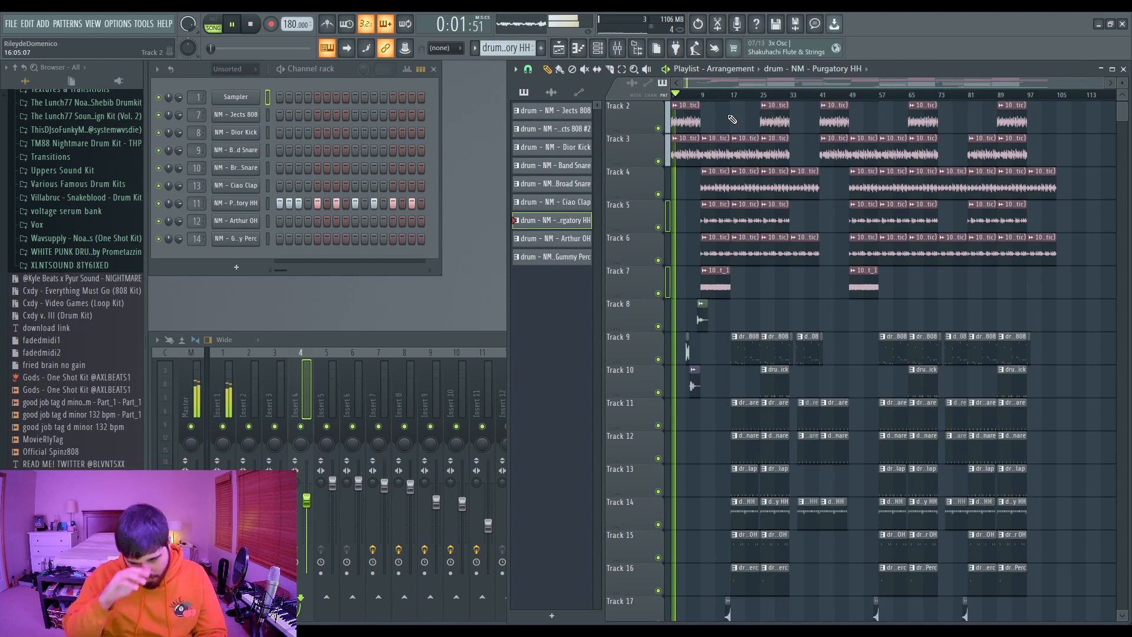